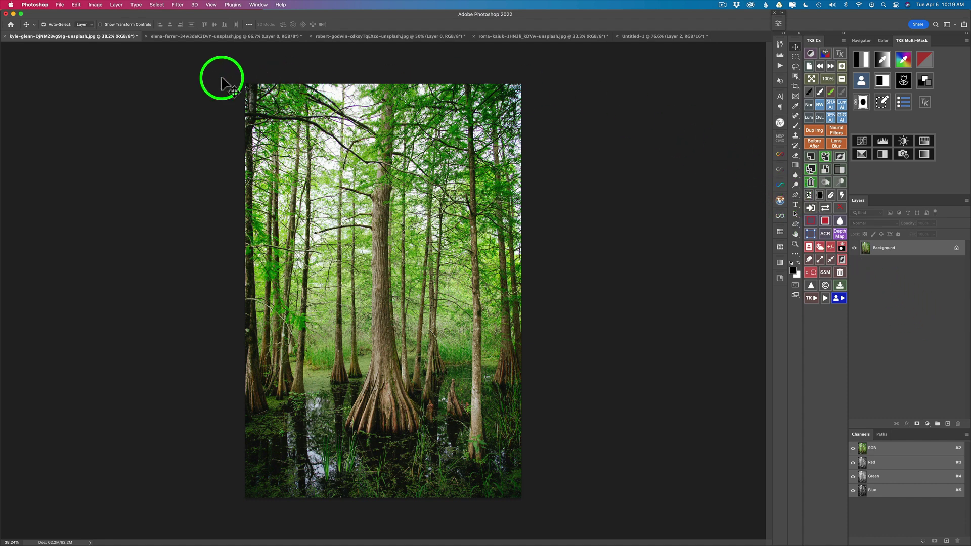
Look through the open flower and portrait photos, ending on the cypress swamp photo
left_click(191, 37)
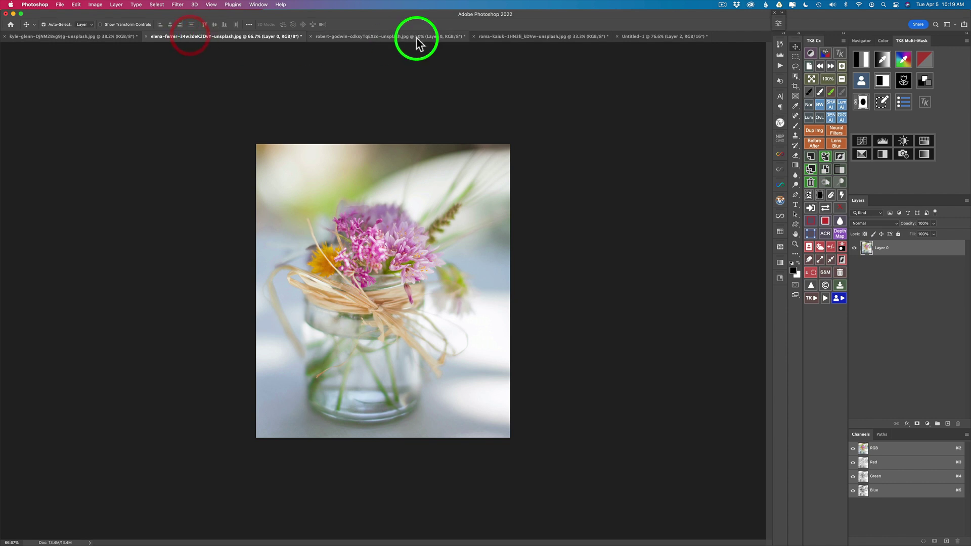
left_click(431, 37)
left_click(571, 37)
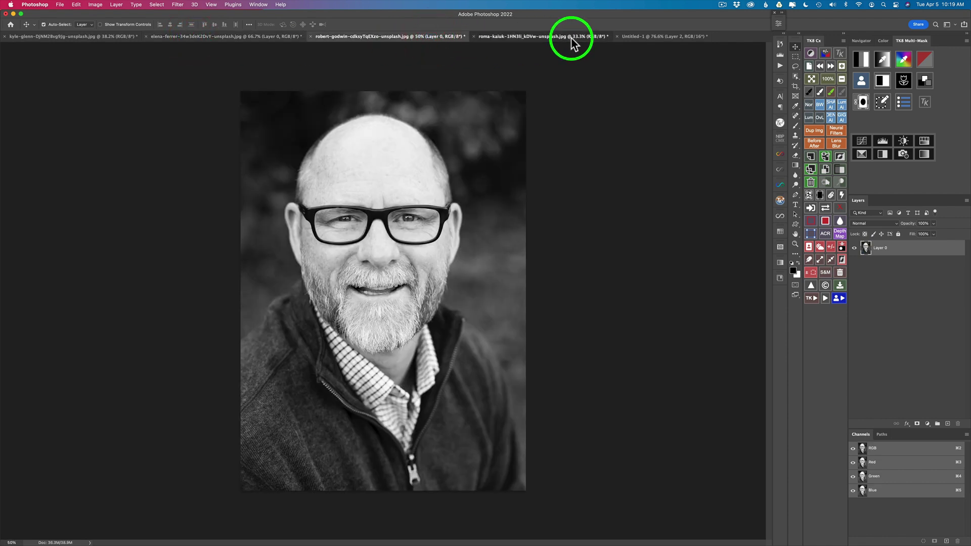
left_click(110, 38)
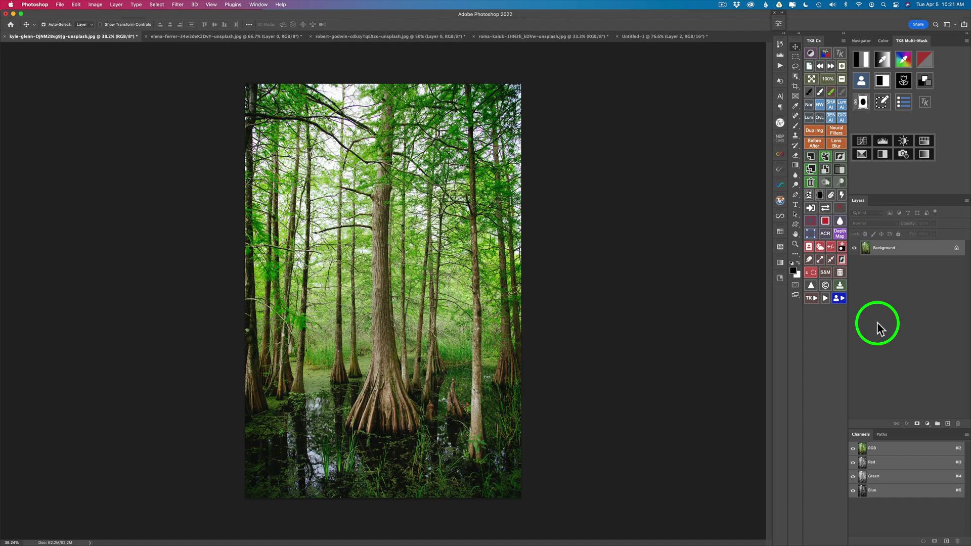
Add a Curves adjustment layer and shape its Red curve with points at about 130/149, 47/36 and 207/208
left_click(926, 423)
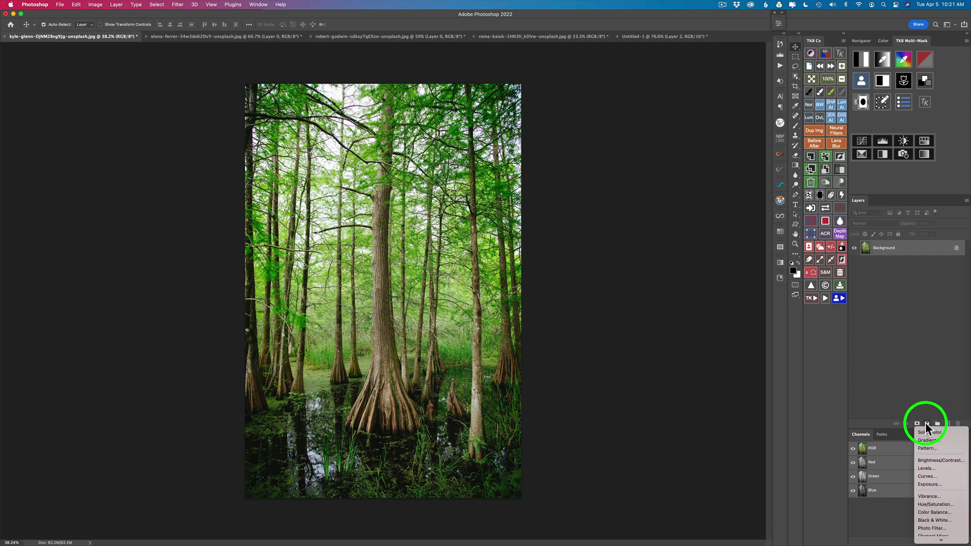
left_click(928, 476)
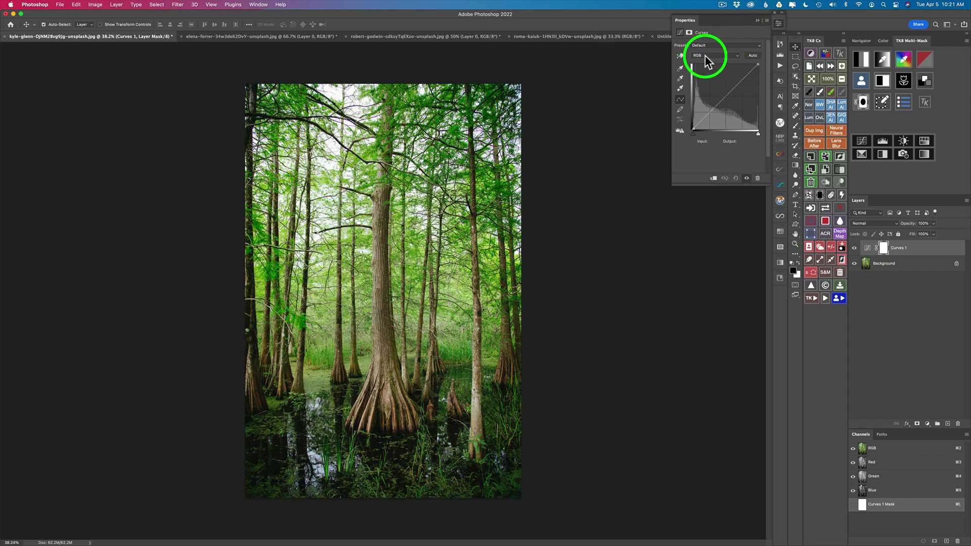
left_click(708, 130)
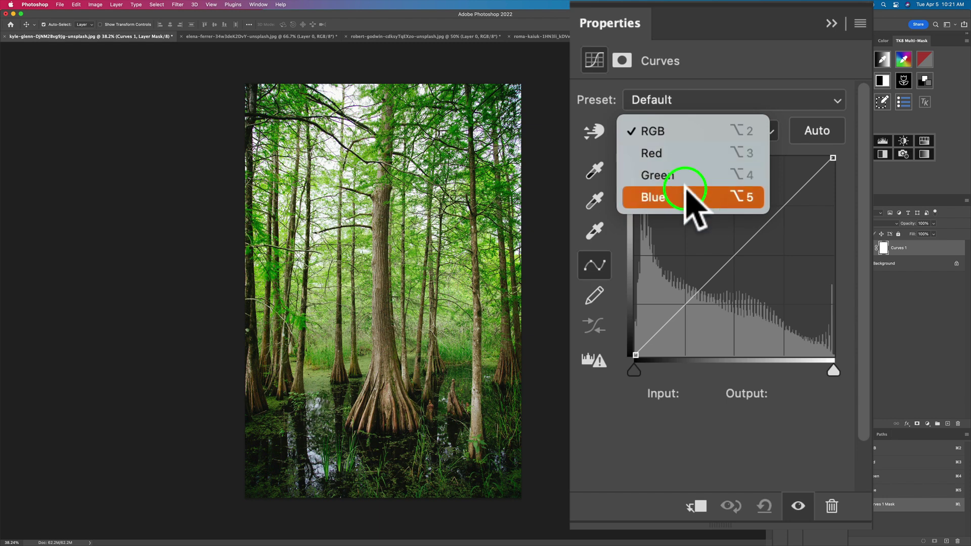
left_click(685, 151)
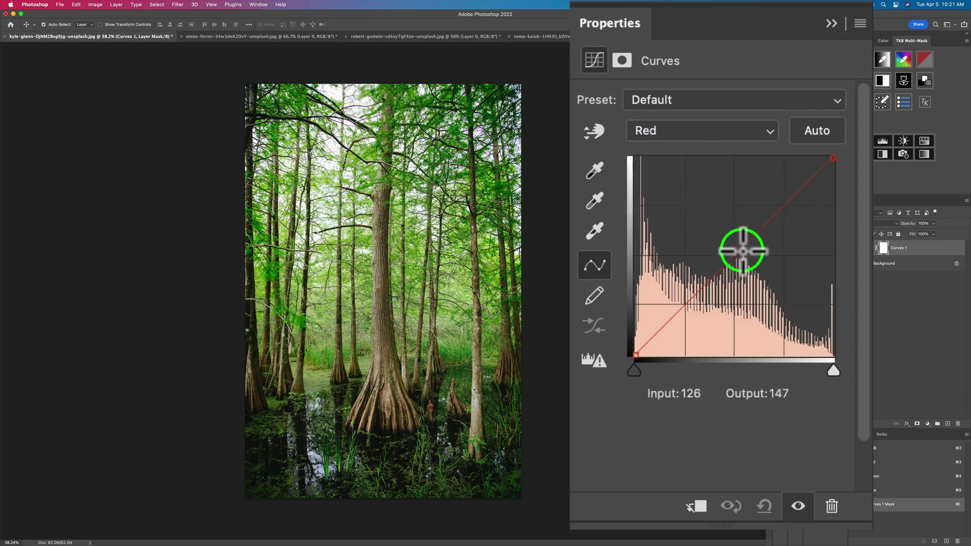
left_click_drag(739, 254, 734, 236)
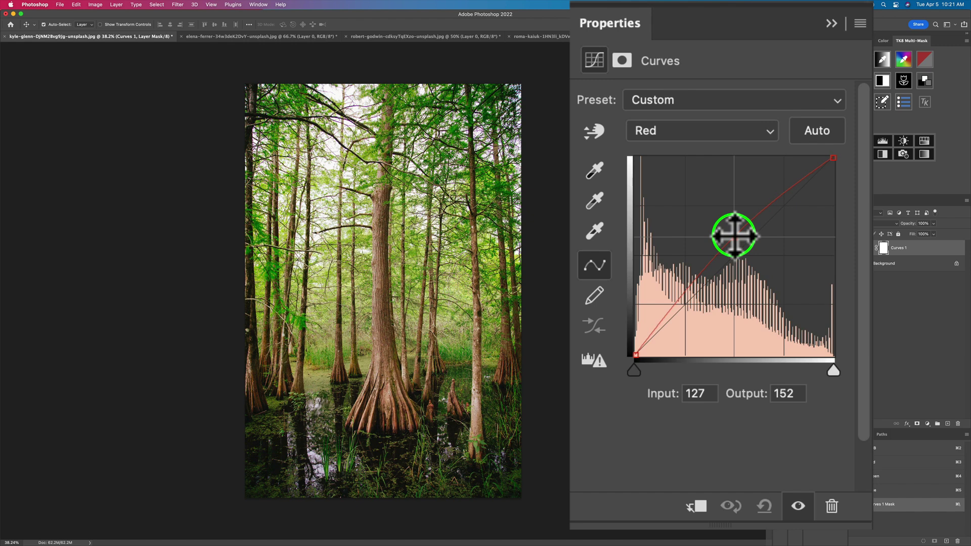
mouse_move(734, 236)
left_mouse_down()
mouse_move(743, 392)
mouse_move(718, 260)
mouse_move(738, 251)
mouse_move(736, 239)
left_mouse_up()
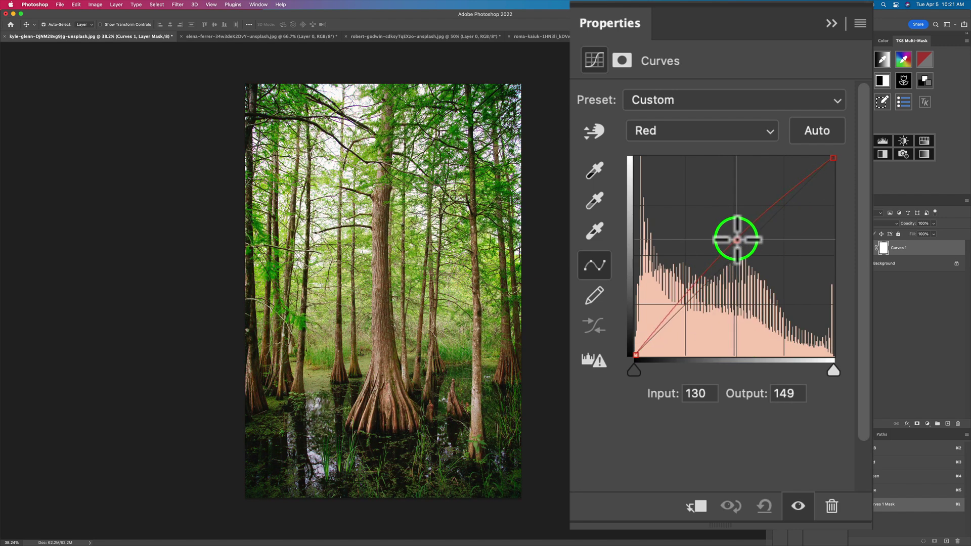
left_click(667, 314)
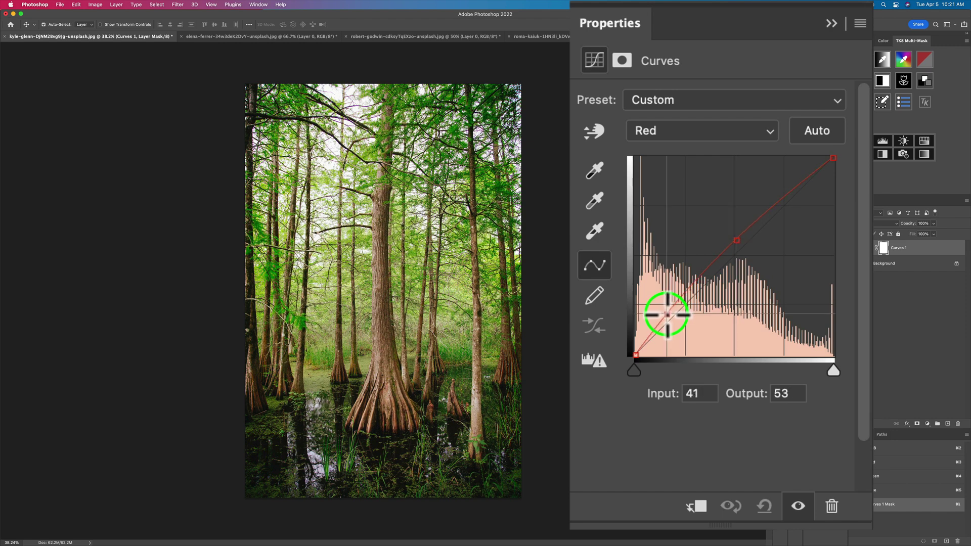
mouse_move(666, 314)
left_mouse_down()
mouse_move(671, 351)
mouse_move(671, 327)
left_mouse_up()
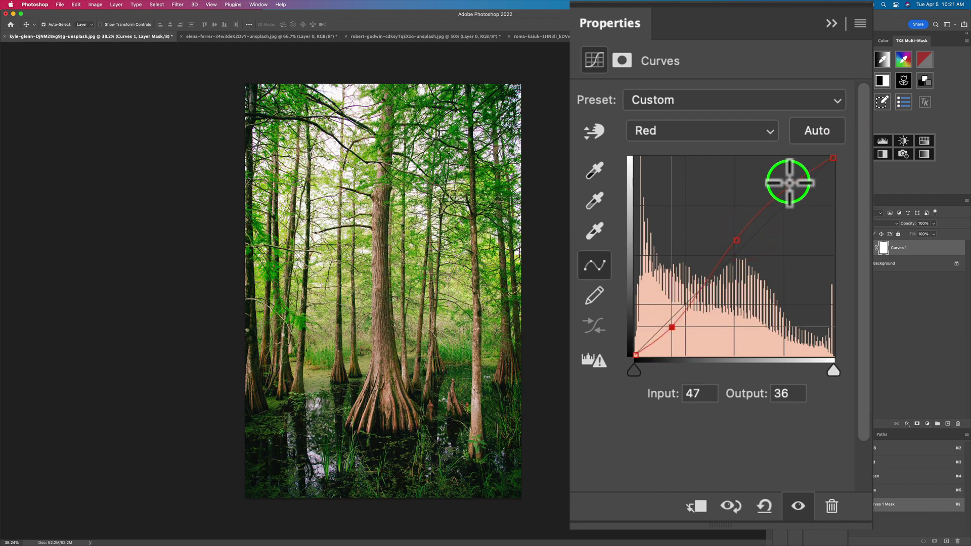
left_click_drag(790, 183, 791, 194)
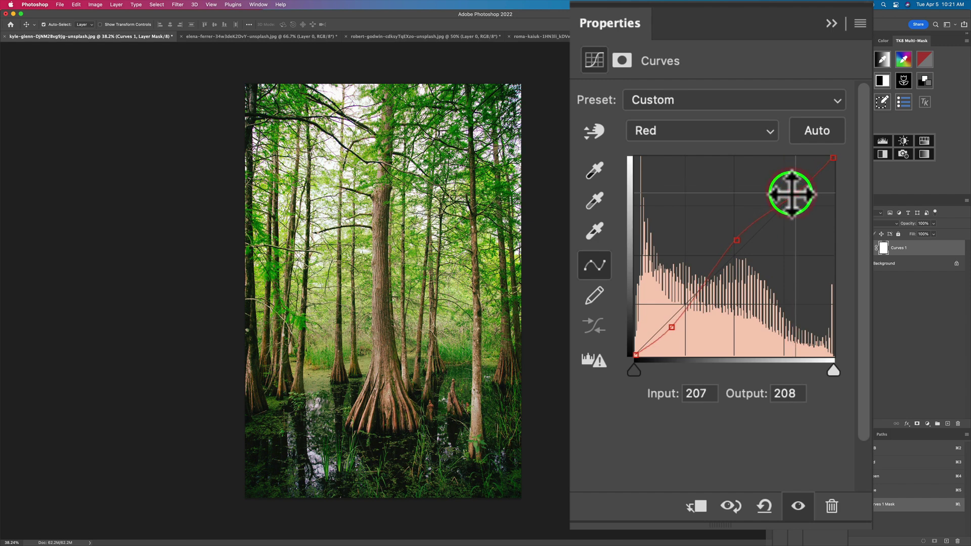
Shape the Green curve by anchoring the midpoint at about 126/128 and lowering the shadows to 65/48
left_click(744, 131)
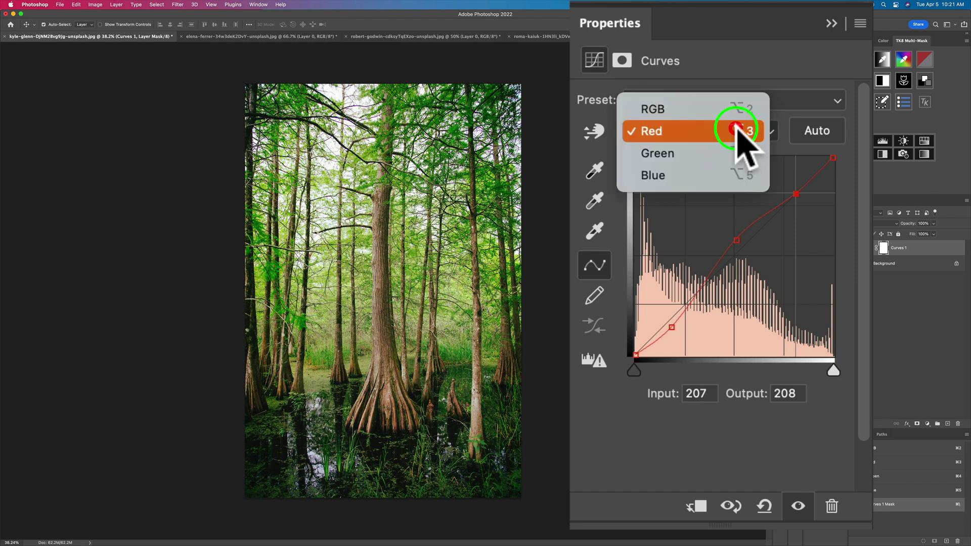
left_click(704, 150)
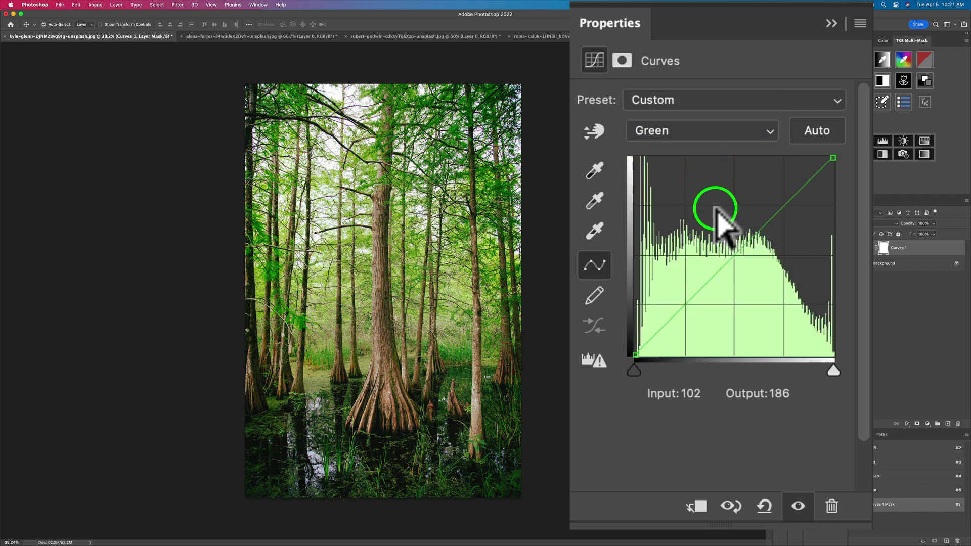
left_click(733, 257)
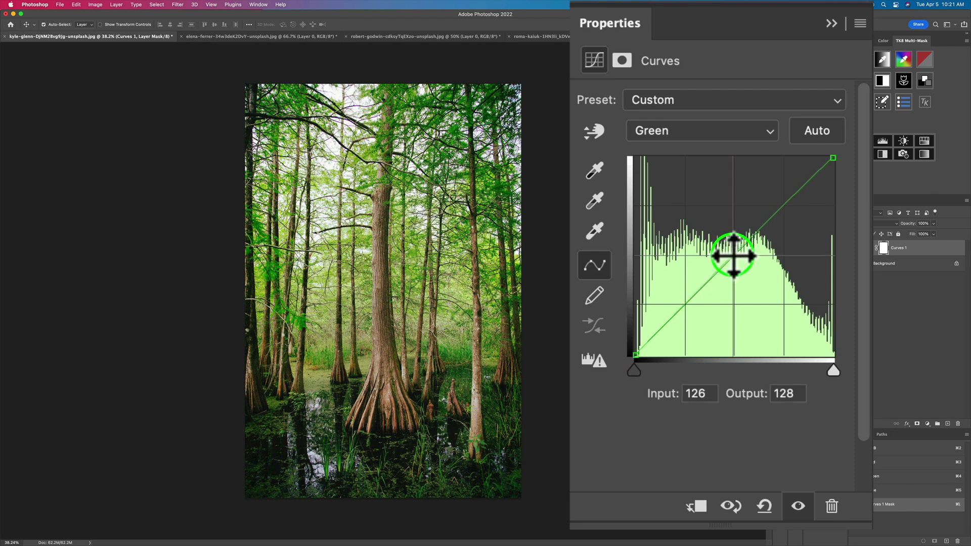
left_click(685, 304)
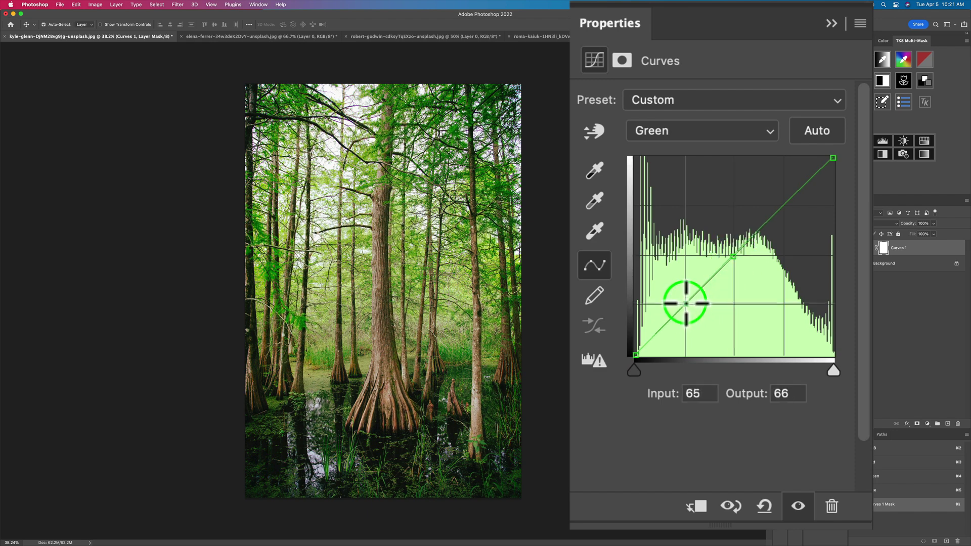
mouse_move(686, 303)
left_mouse_down()
mouse_move(686, 327)
mouse_move(685, 319)
left_mouse_up()
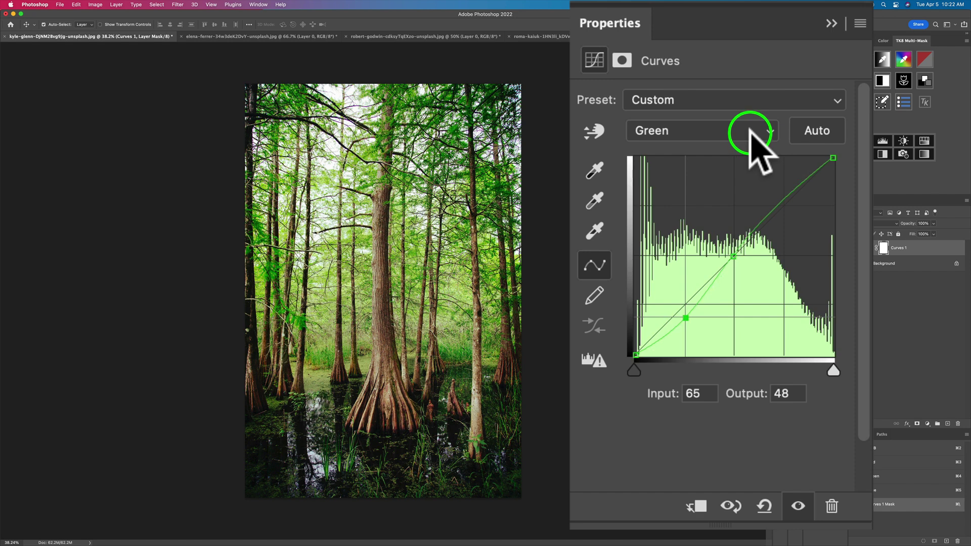
Shape the Blue curve by anchoring the midpoint at about 129/126 and lowering the highlights to 202/168
left_click(728, 133)
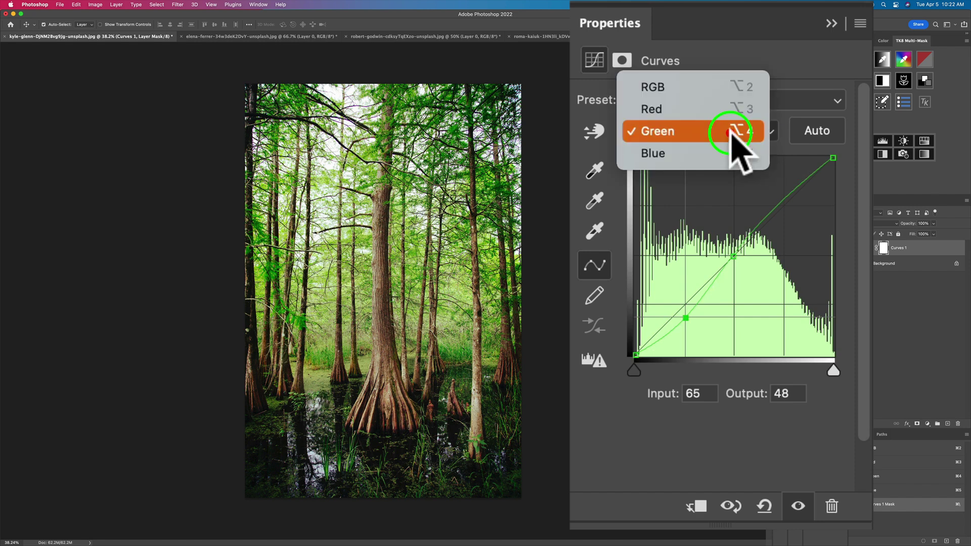
left_click(701, 149)
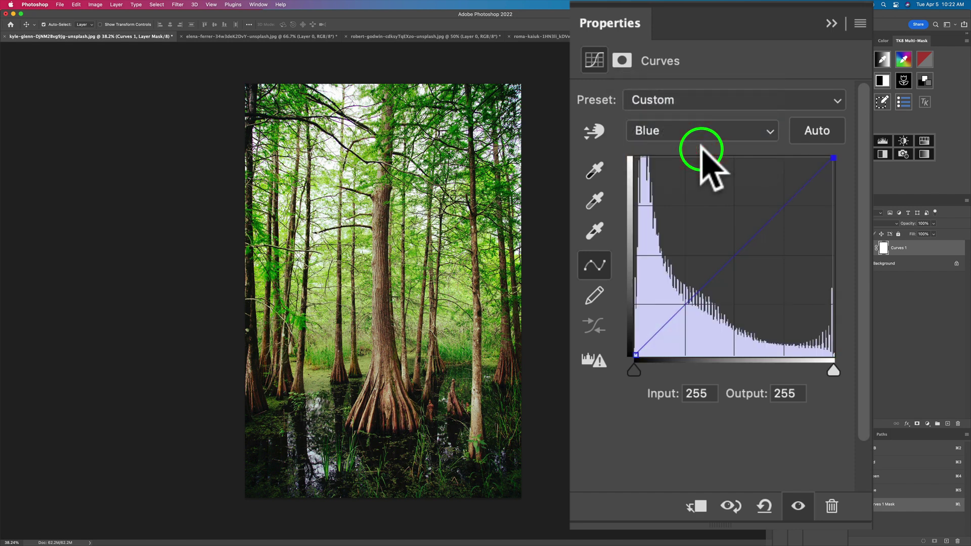
left_click(735, 257)
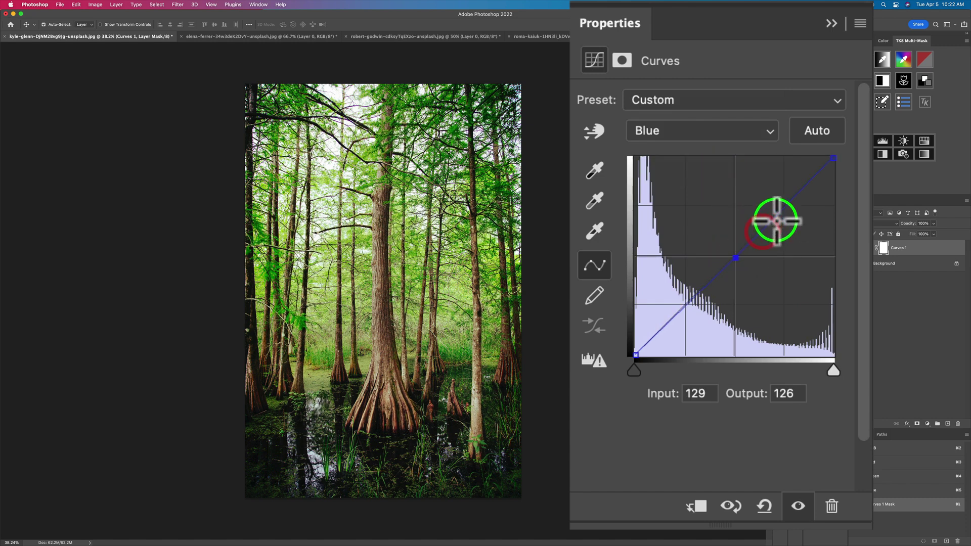
left_click(786, 204)
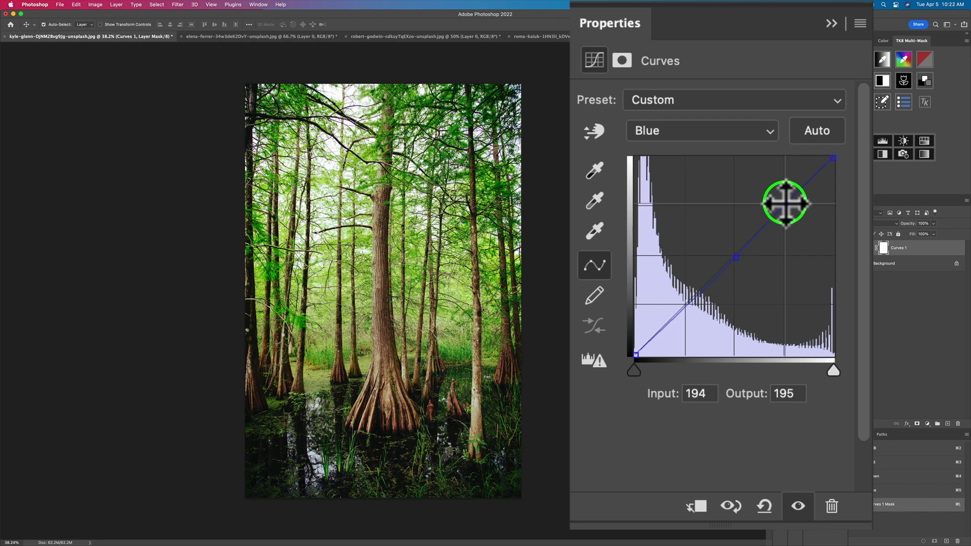
left_click_drag(785, 204, 791, 224)
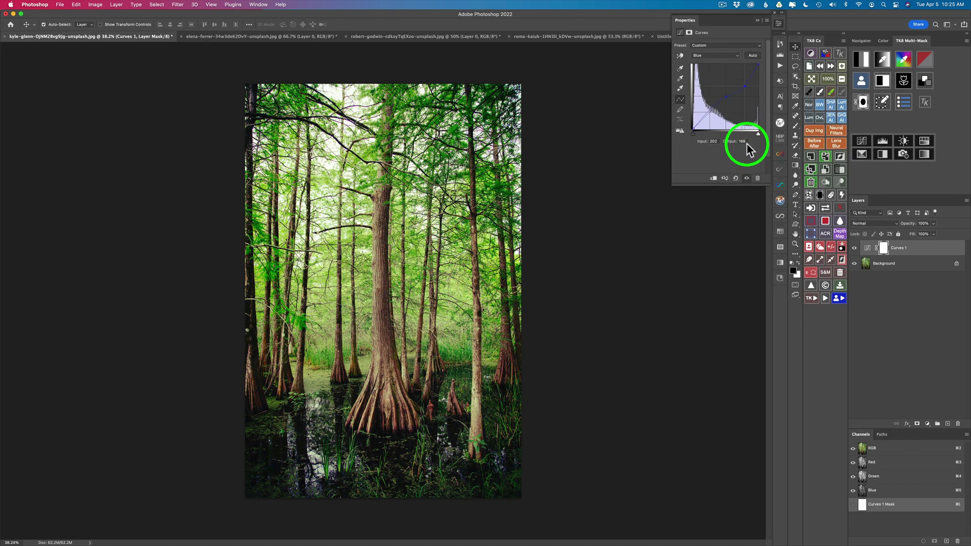
Show the composite RGB curve and compare the photo with the Curves layer hidden and shown
left_click(737, 54)
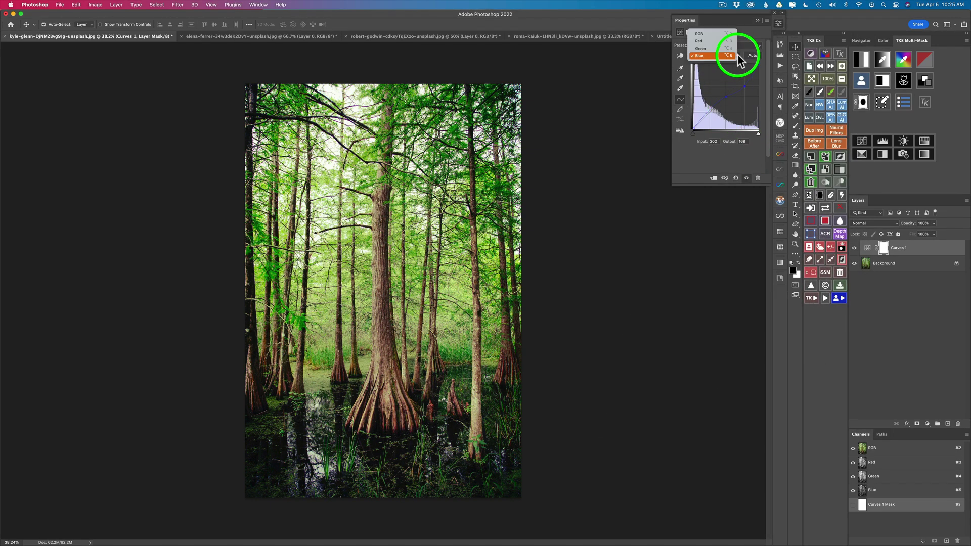
left_click(718, 34)
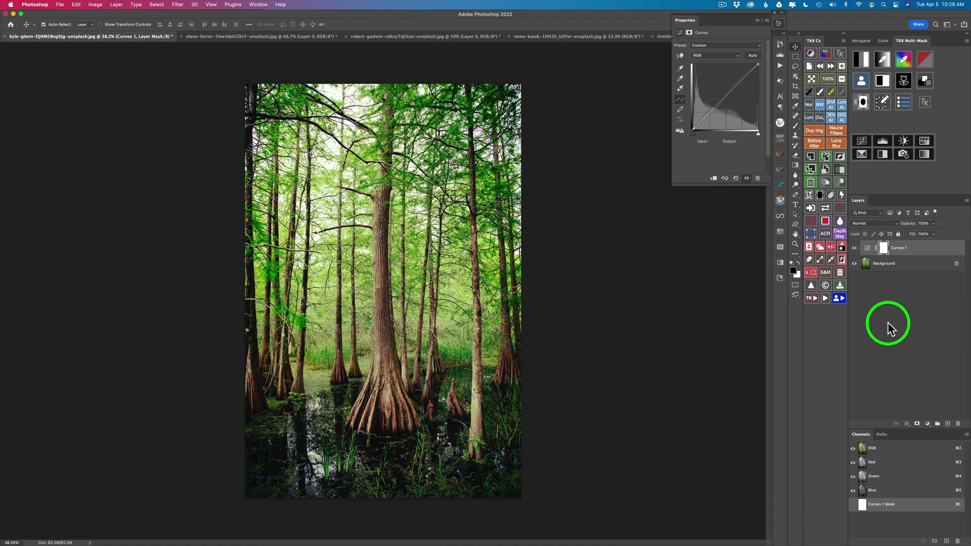
left_click(854, 248)
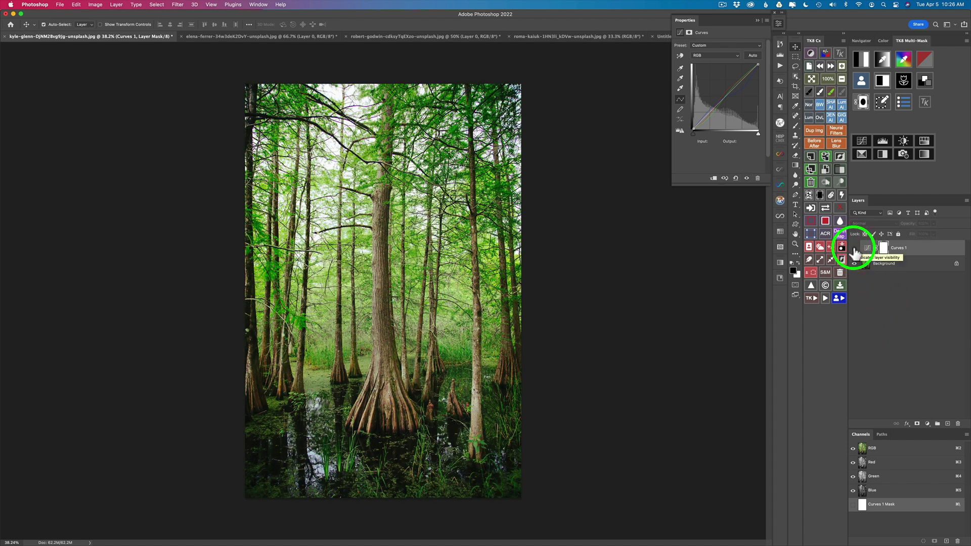
left_click(854, 249)
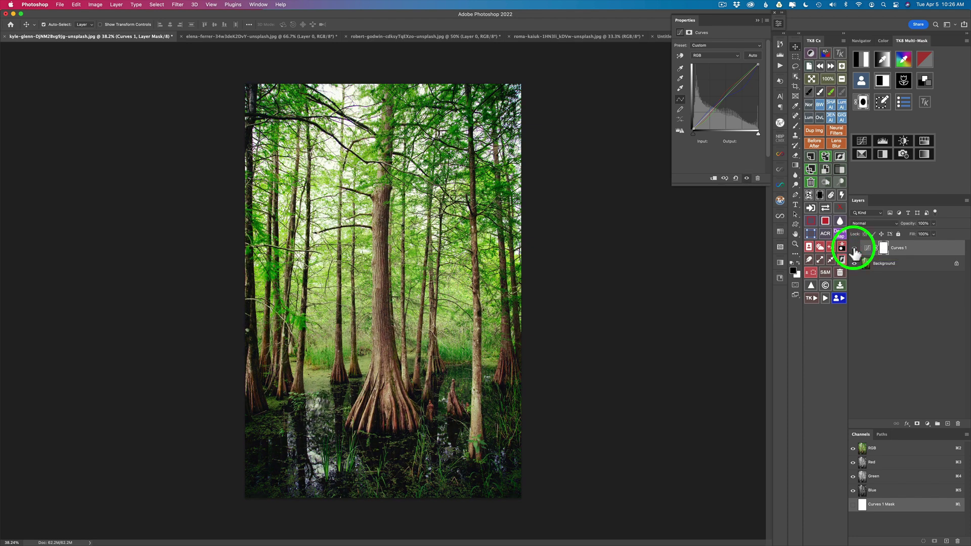
Delete the Curves adjustment layer and close its properties
left_click(867, 247)
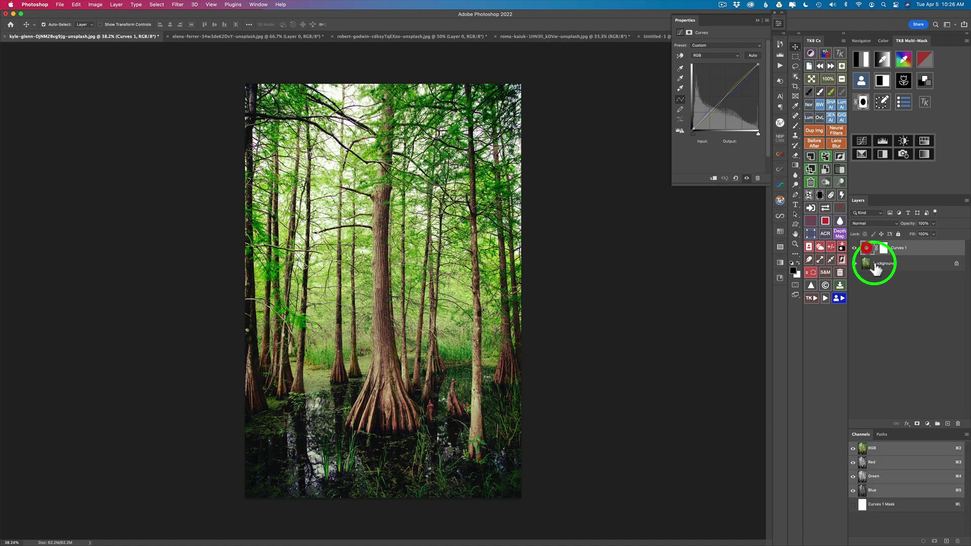
left_click(809, 183)
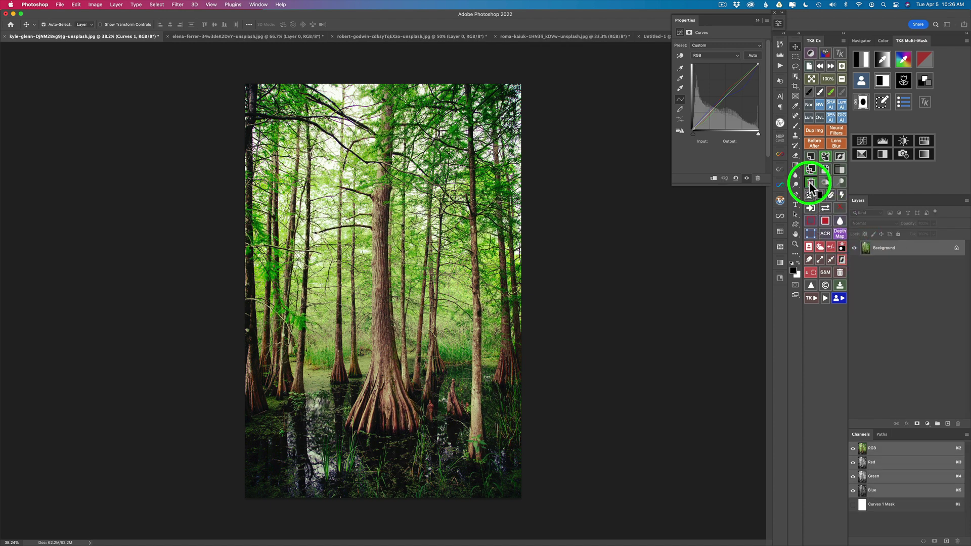
left_click(780, 24)
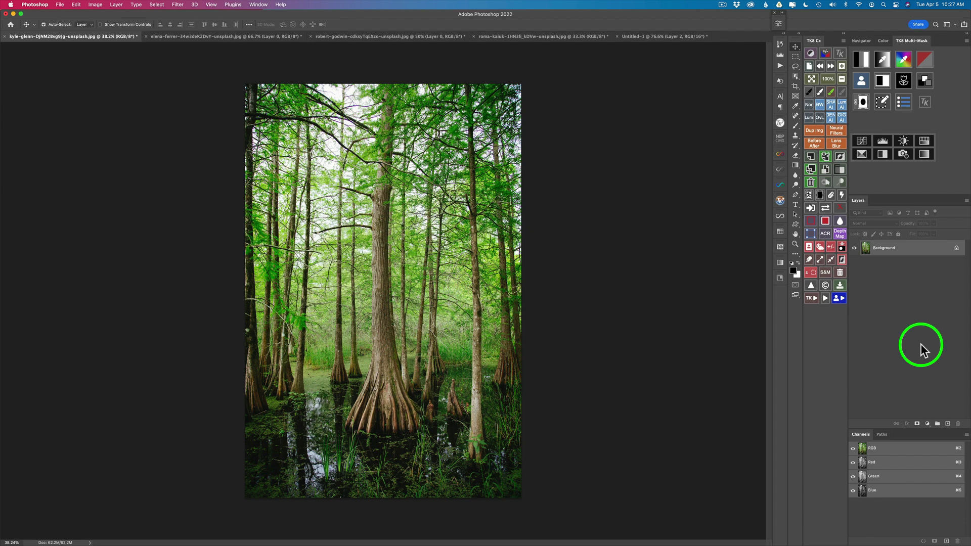
Add a TK8 Color Grading layer above the background and tint its shadows deep blue, lowering their brightness
left_click(924, 81)
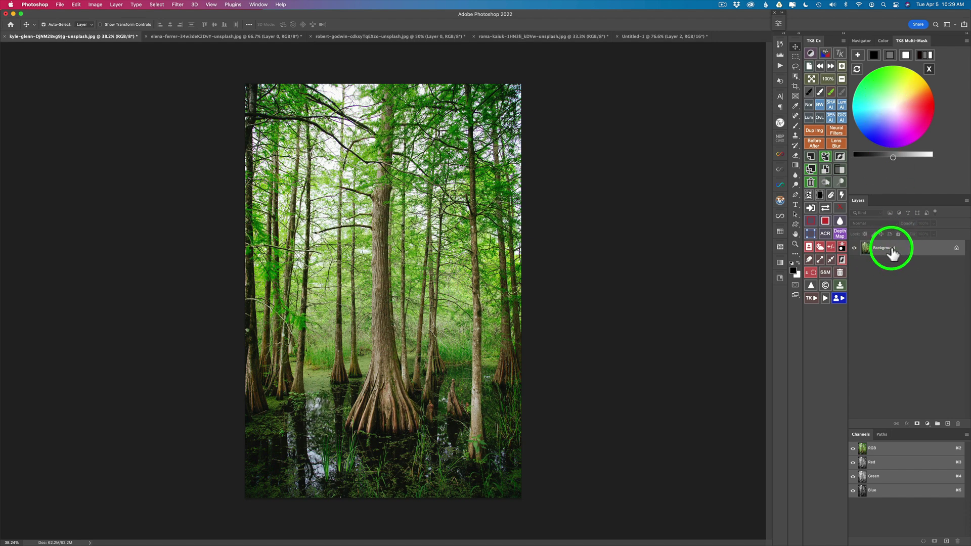
left_click(859, 54)
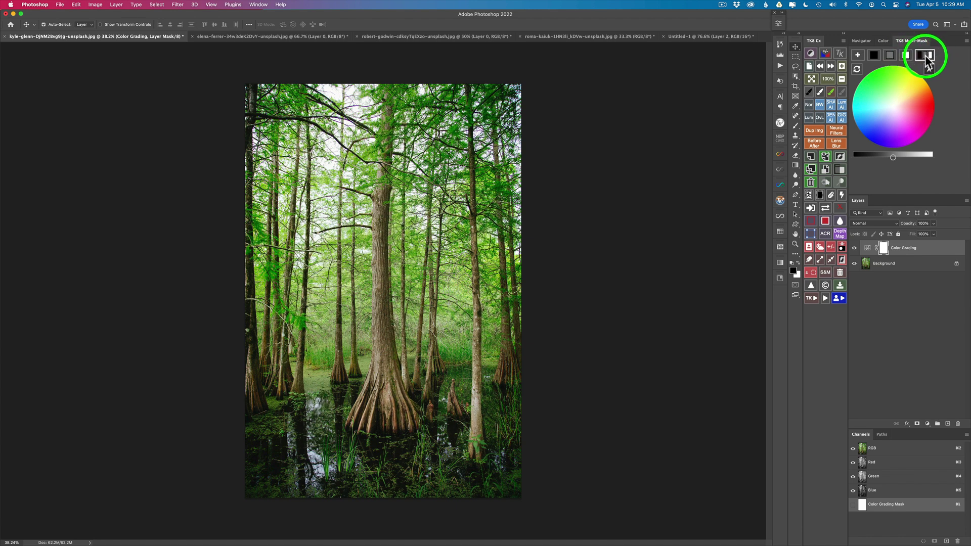
left_click(875, 54)
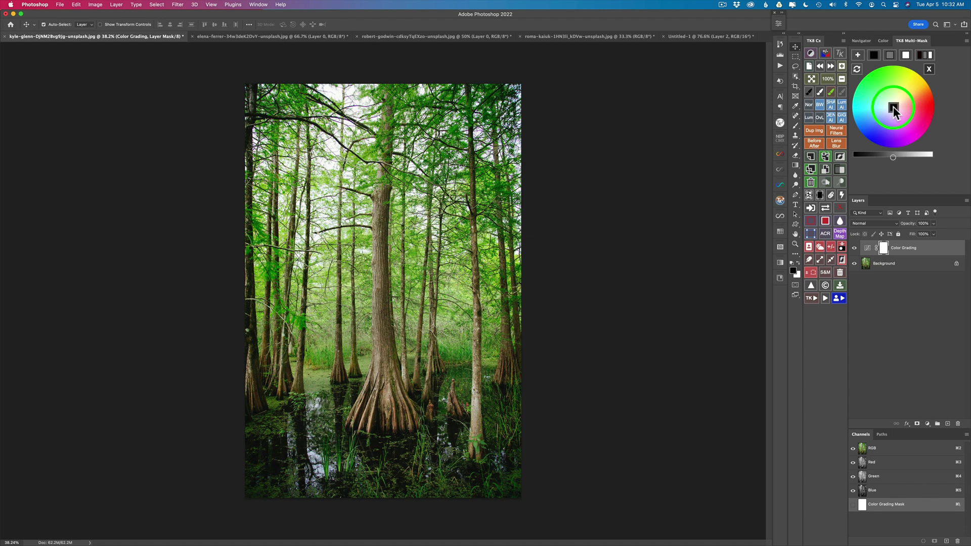
left_click(876, 128)
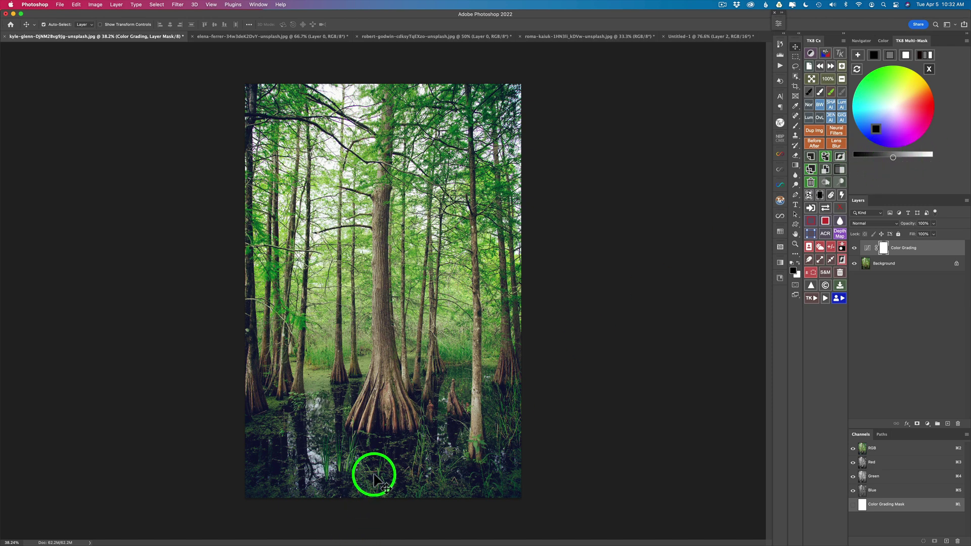
left_click(885, 156)
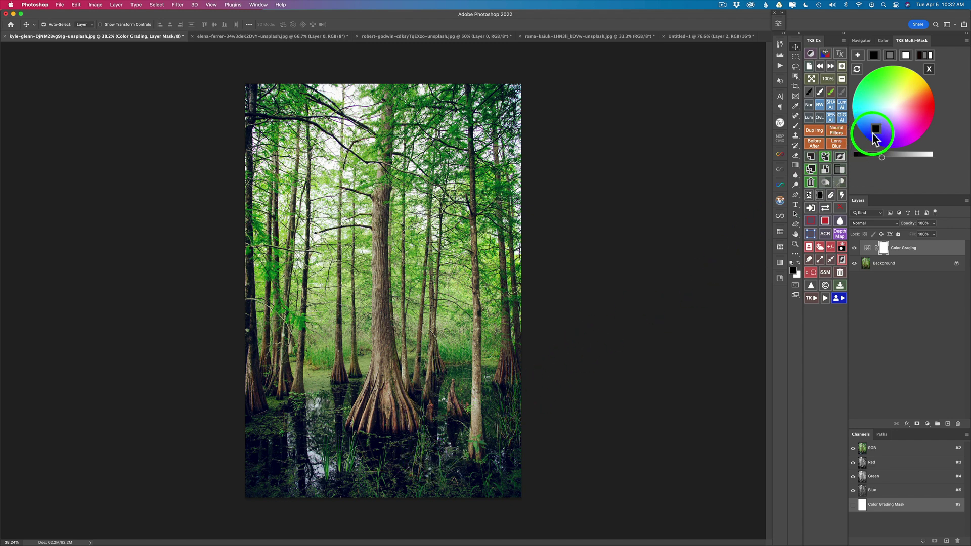
mouse_move(877, 131)
left_mouse_down()
mouse_move(917, 135)
mouse_move(875, 160)
mouse_move(910, 133)
mouse_move(878, 140)
left_mouse_up()
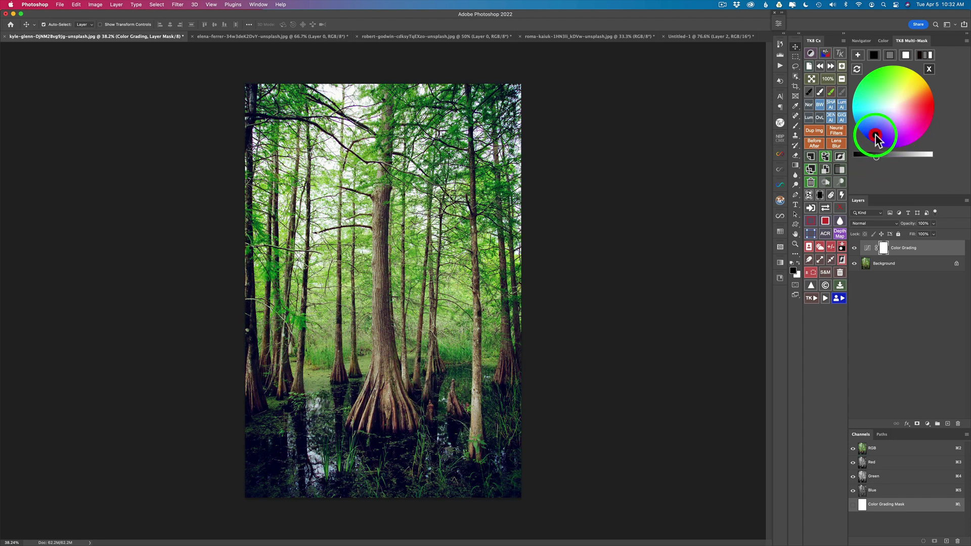
Refine the swamp photo's deep blue shadow tint and raise the shadow brightness slightly, keeping it below neutral
left_click(876, 137)
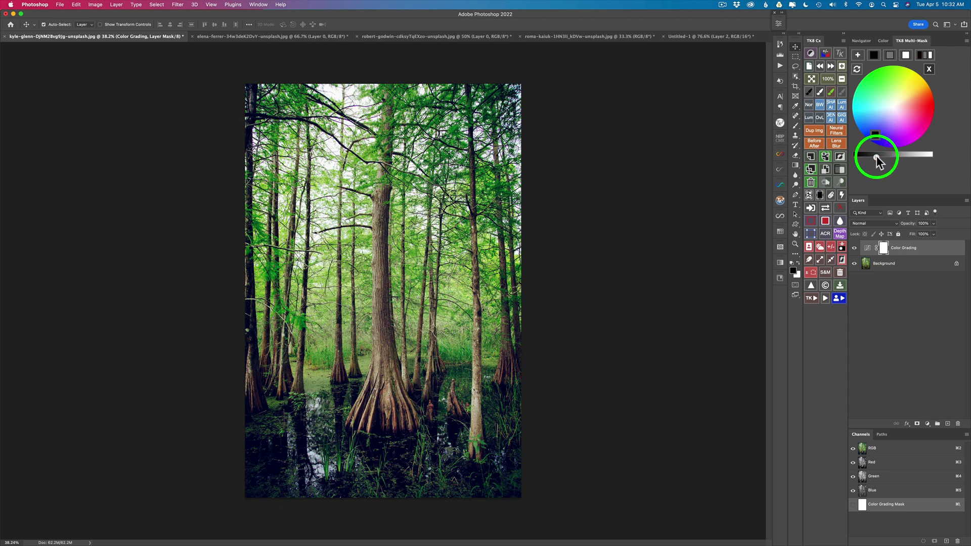
left_click_drag(886, 157, 888, 158)
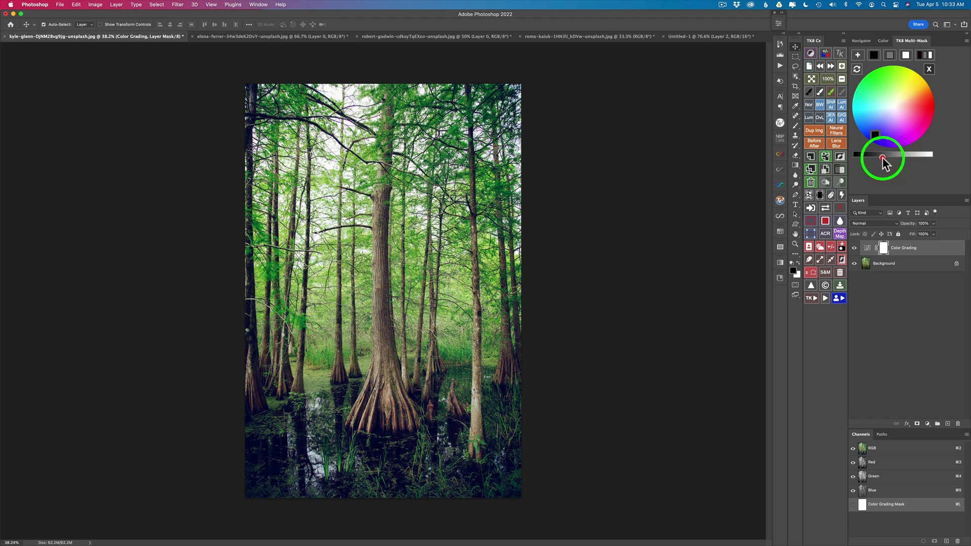
left_click_drag(887, 158, 883, 158)
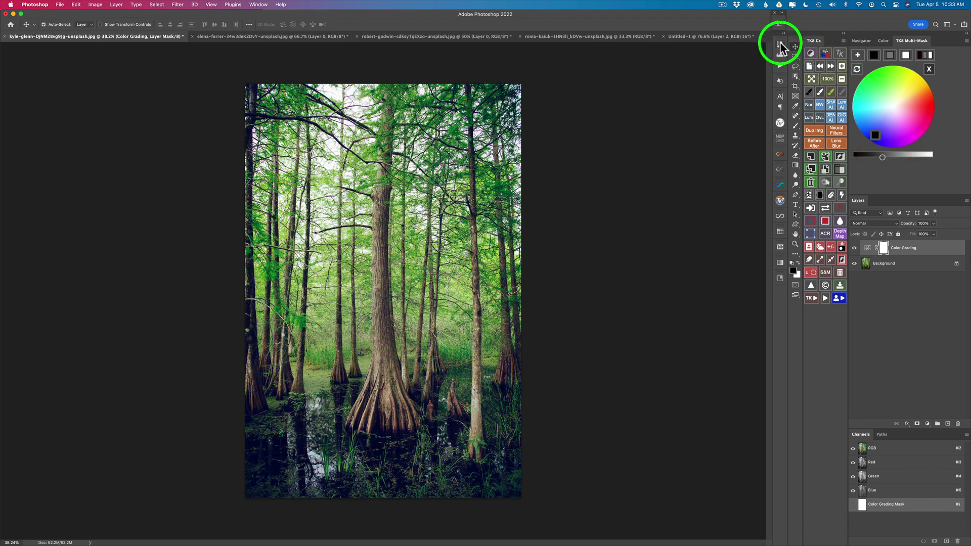
Open the Color Grading layer's curve properties and show its Blue channel curve
left_click(779, 24)
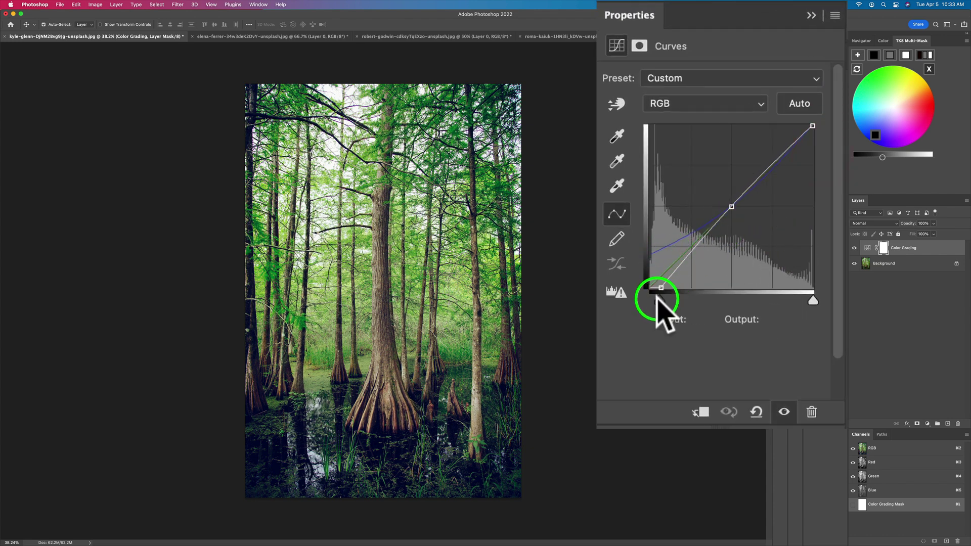
left_click(706, 101)
left_click(700, 161)
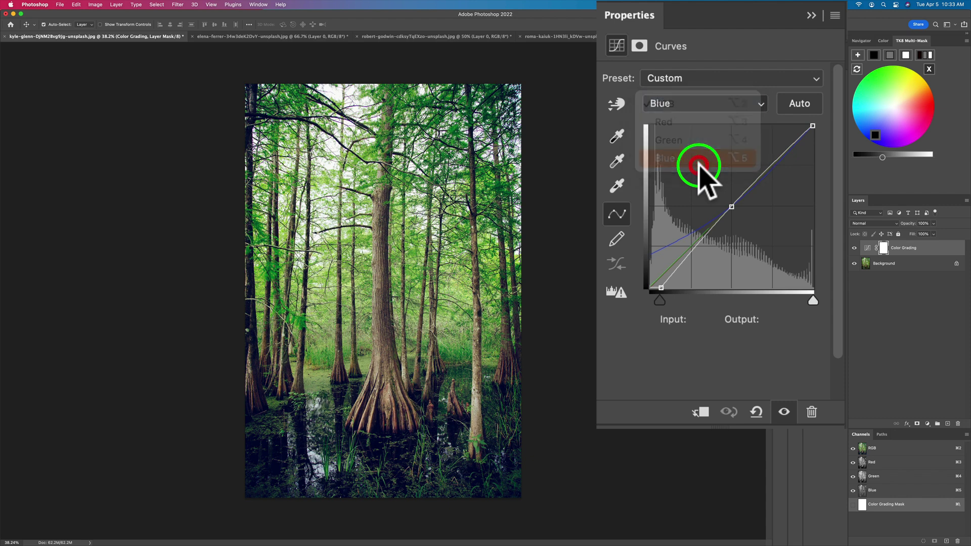
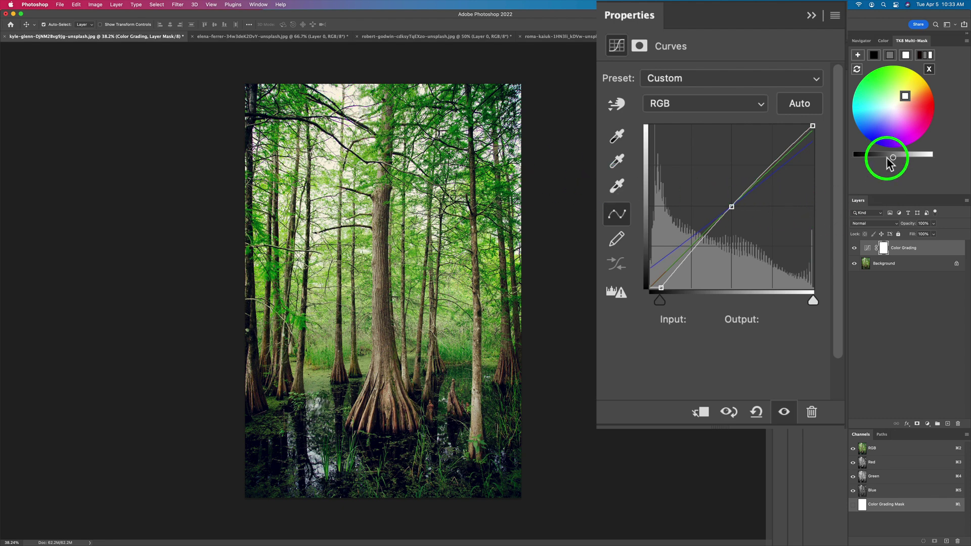
Lower the swamp photo's midtone brightness and shift the midtone color moderately toward red
left_click(891, 54)
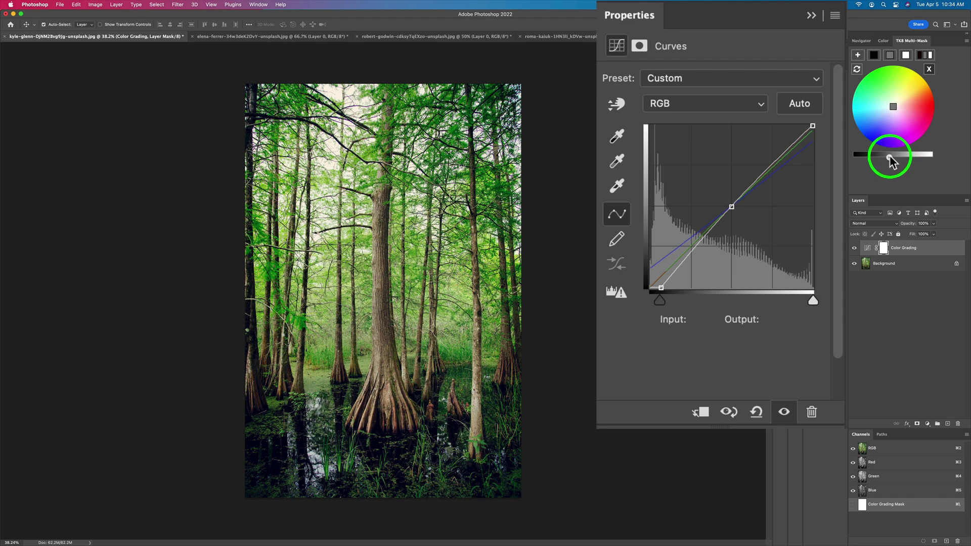
left_click_drag(890, 159, 886, 159)
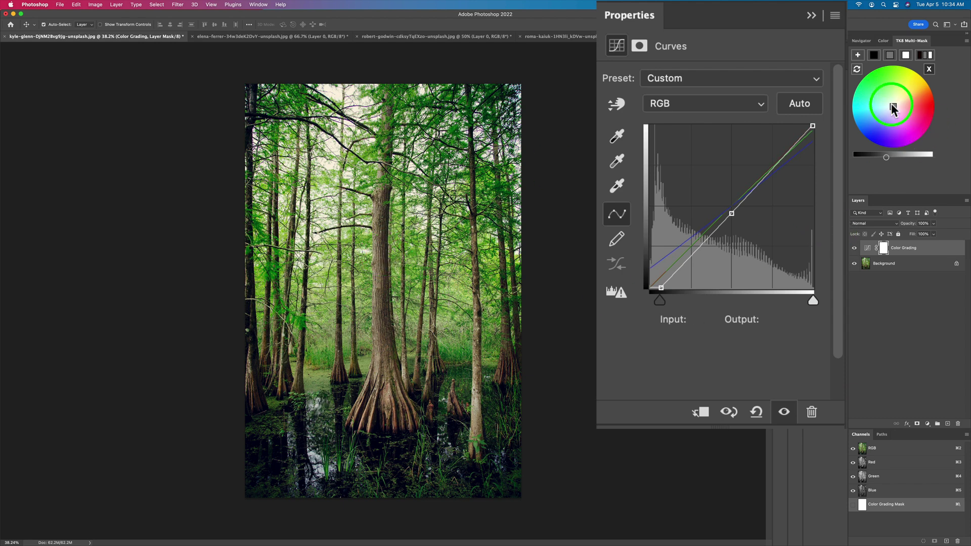
mouse_move(891, 105)
left_mouse_down()
mouse_move(925, 109)
mouse_move(917, 107)
left_mouse_up()
left_click_drag(884, 156, 881, 154)
left_click_drag(915, 107, 908, 108)
Compare the swamp photo with the Color Grading layer hidden and shown, and examine its composite RGB curve
left_click_drag(867, 259, 853, 251)
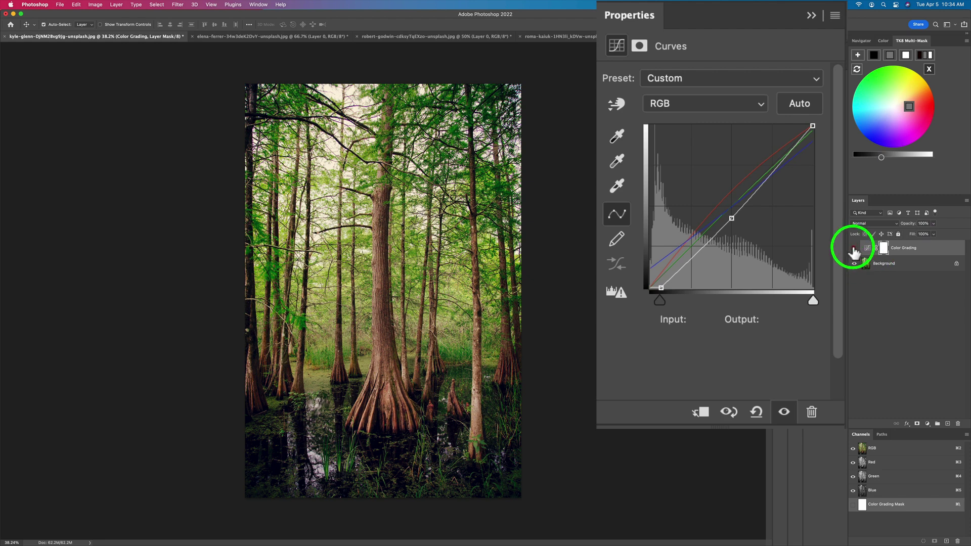
left_click(854, 249)
left_click(854, 248)
left_click_drag(787, 187, 731, 219)
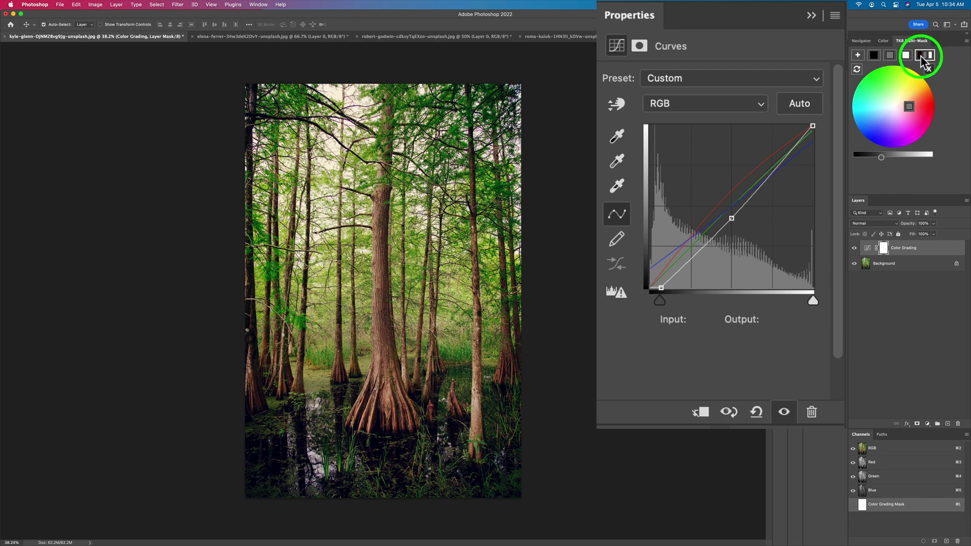
Show the shadow, midtone and highlight markers together on the color wheel to review the chosen tints
left_click_drag(922, 60, 929, 61)
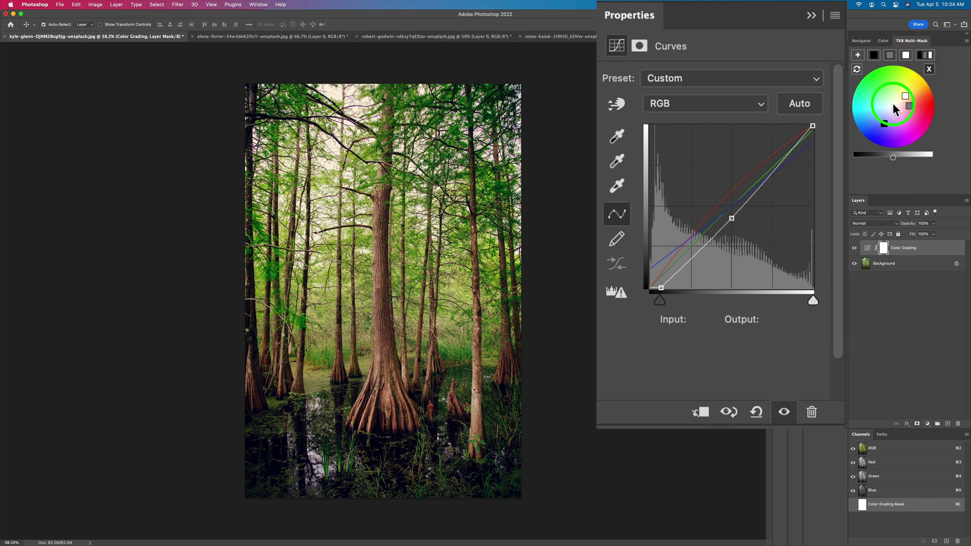
left_click(934, 100)
left_click(862, 123)
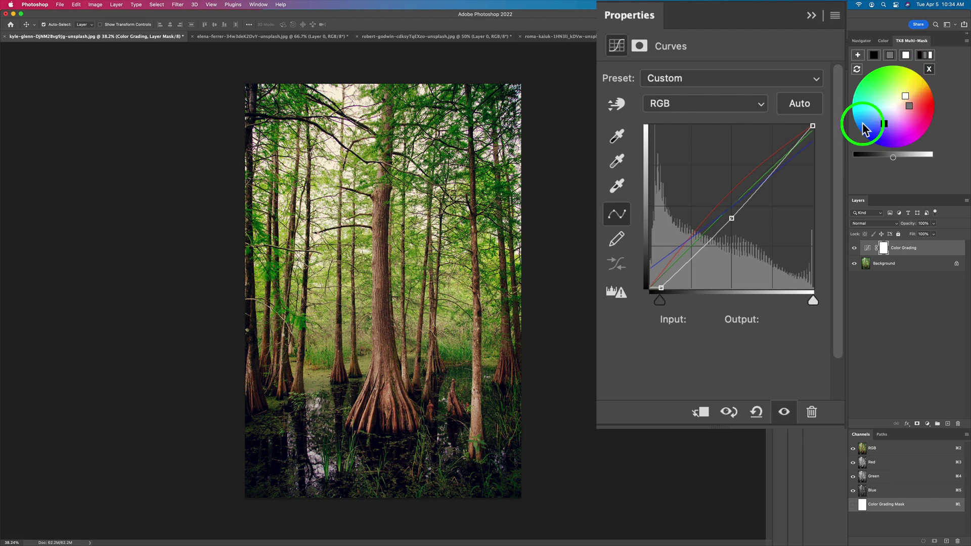
left_click(937, 123)
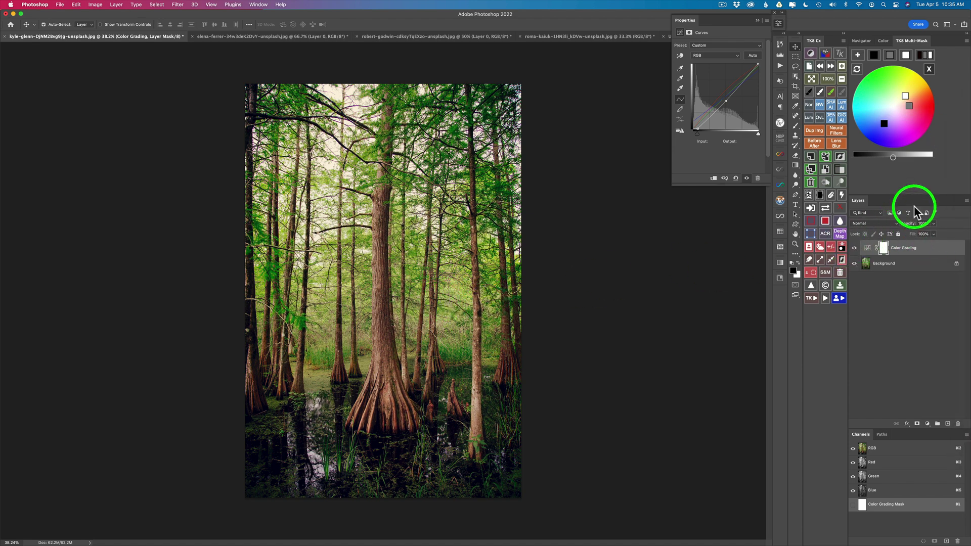
Lower the Color Grading layer's opacity on the swamp photo and compare the photo with the layer hidden and shown
mouse_move(910, 227)
left_mouse_down()
mouse_move(886, 228)
mouse_move(896, 224)
left_mouse_up()
left_click(854, 248)
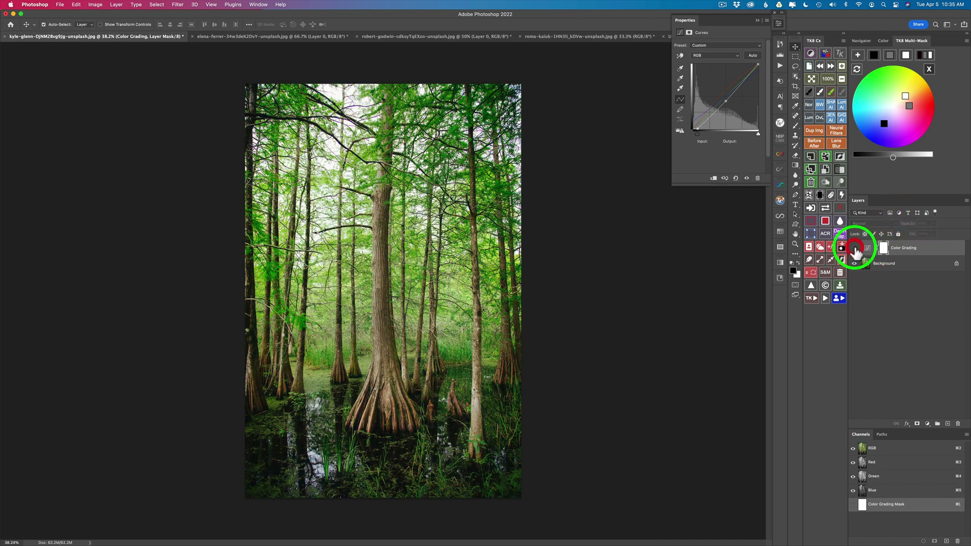
left_click(854, 249)
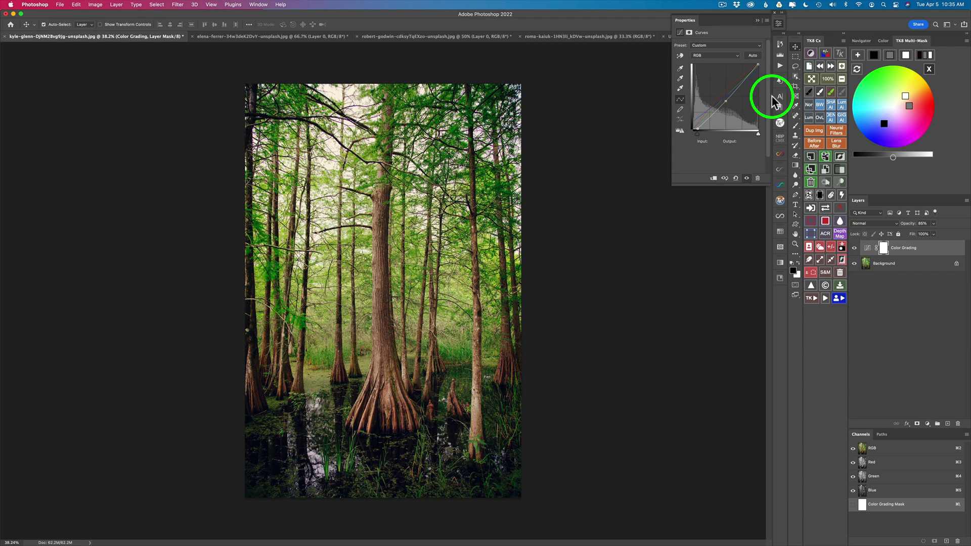
Switch to the photo of flowers in a glass jar and add a Color Grading layer above Layer 0
left_click(260, 38)
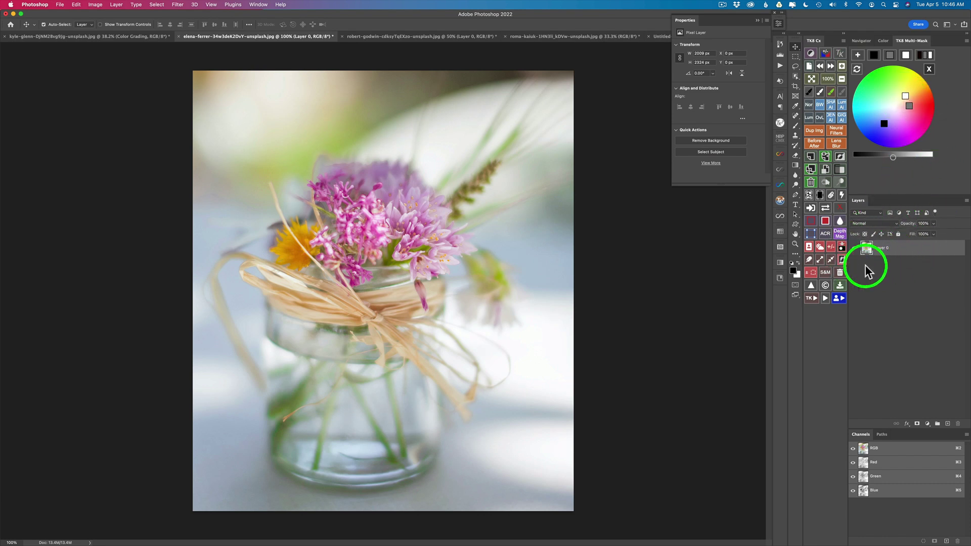
left_click_drag(865, 272, 905, 254)
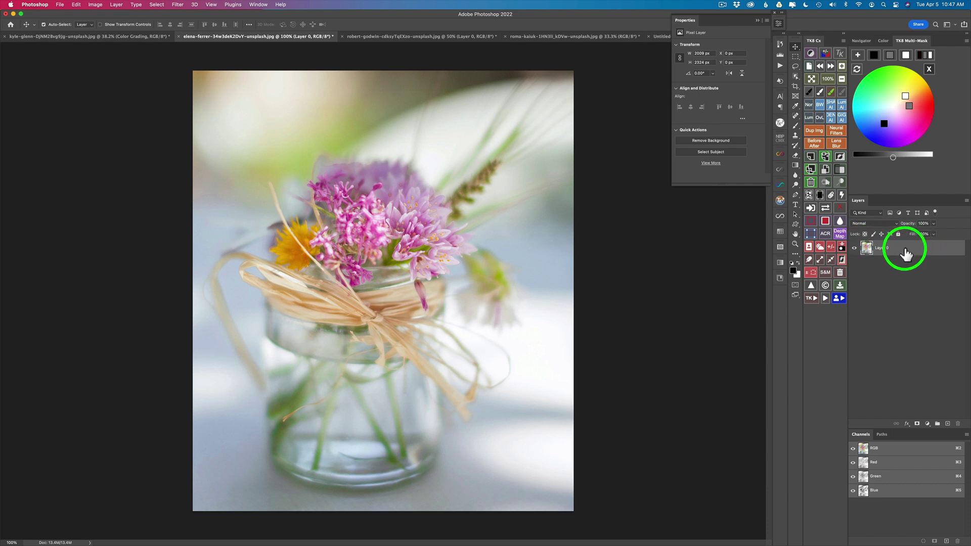
left_click(858, 54)
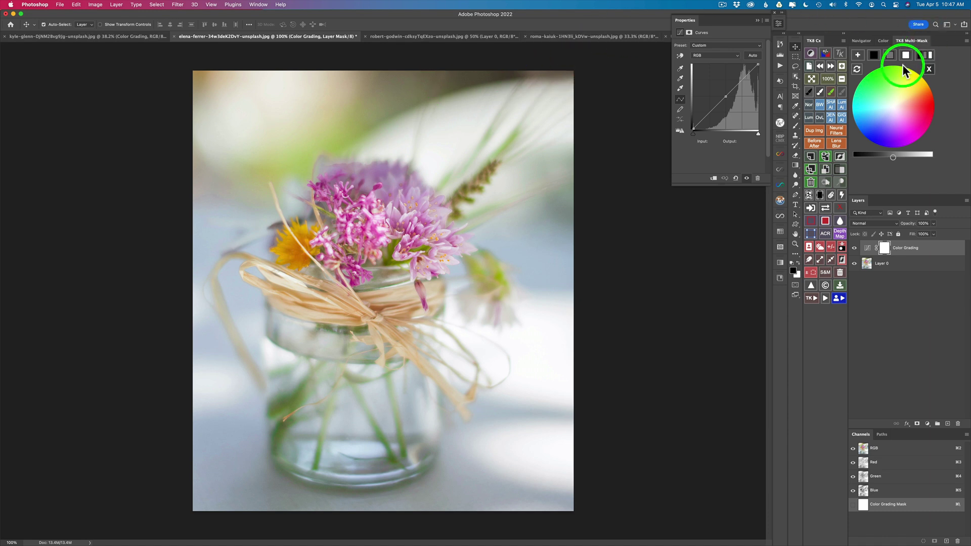
Tint the flower photo's midtones soft magenta and raise their brightness slightly, checking the tint with the layer hidden and shown
left_click(890, 54)
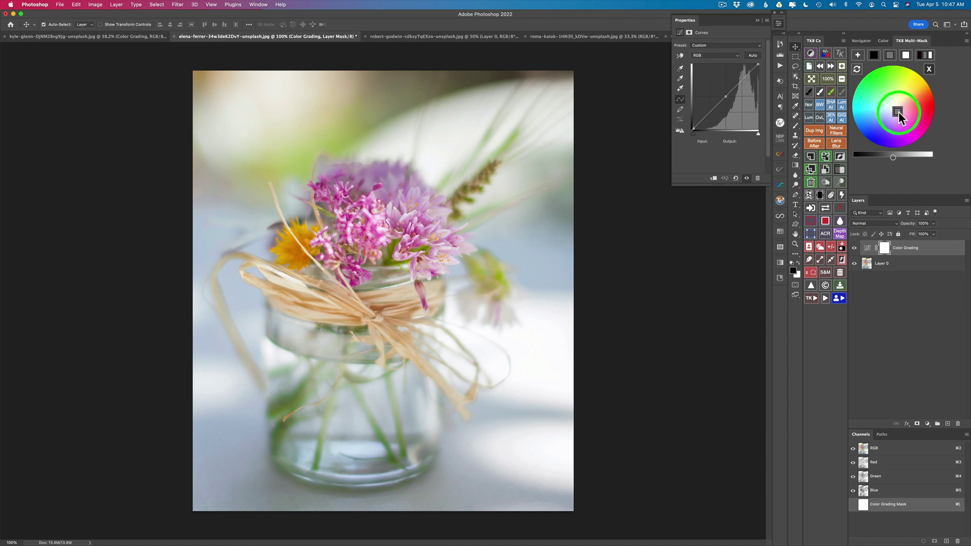
left_click_drag(893, 107, 903, 120)
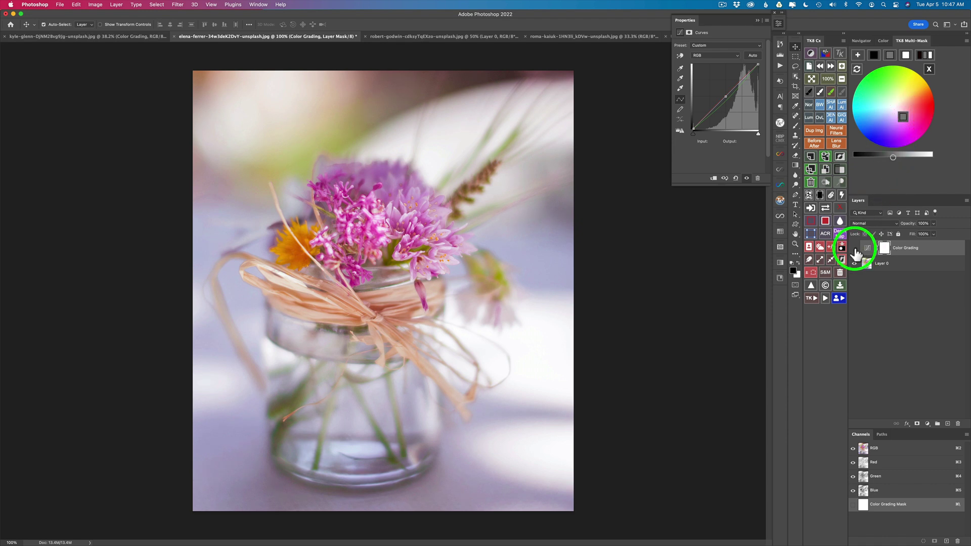
left_click(854, 248)
left_click(854, 249)
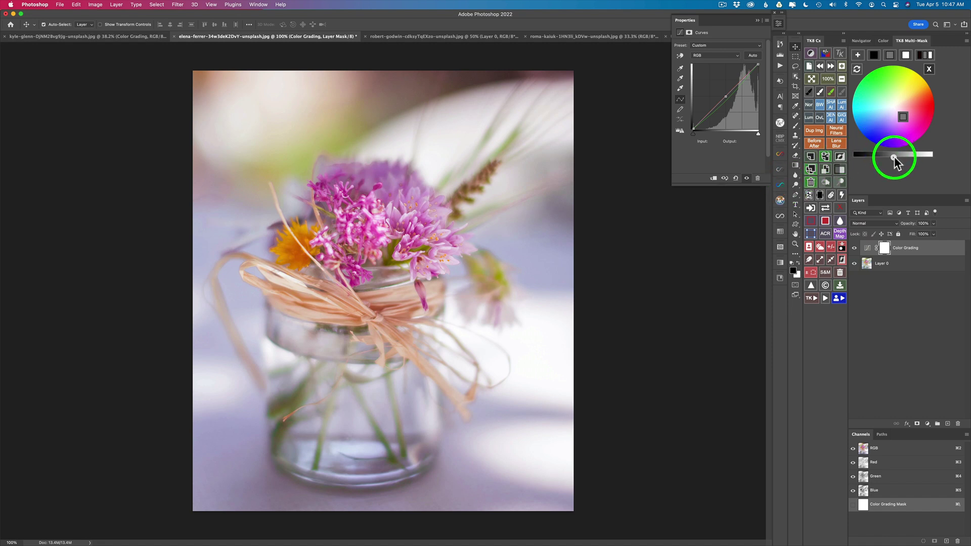
left_click_drag(896, 159, 900, 161)
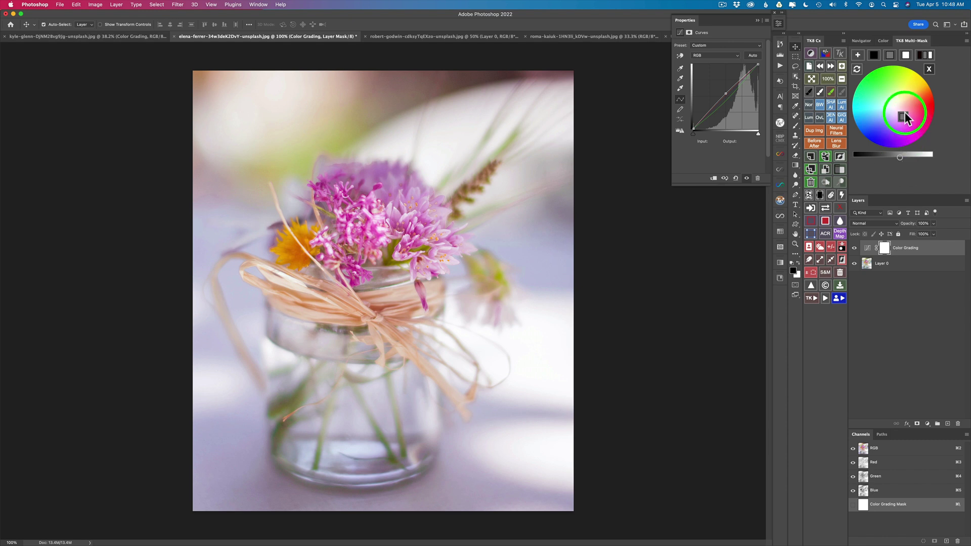
Tint the flower photo's highlights warm orange and compare the photo with the Color Grading layer hidden and shown
left_click(906, 54)
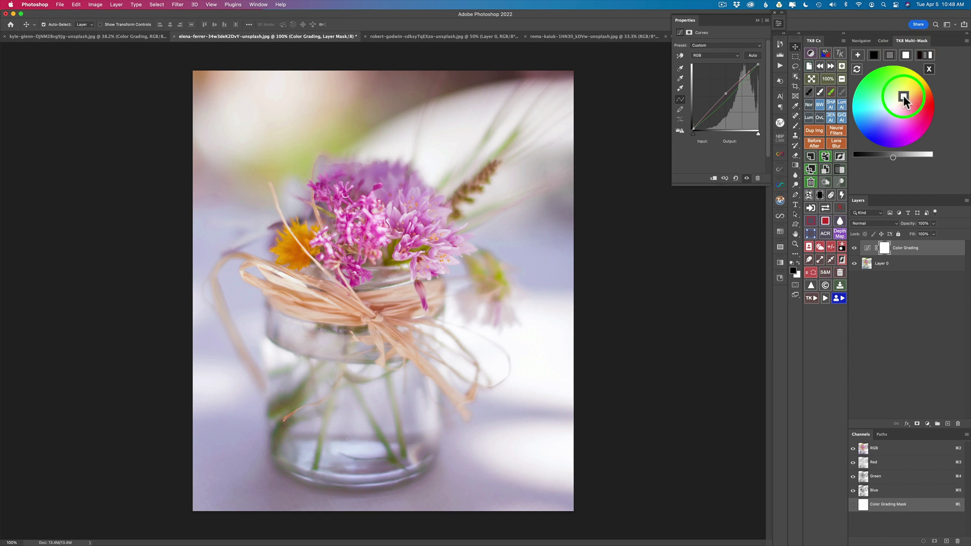
left_click(854, 248)
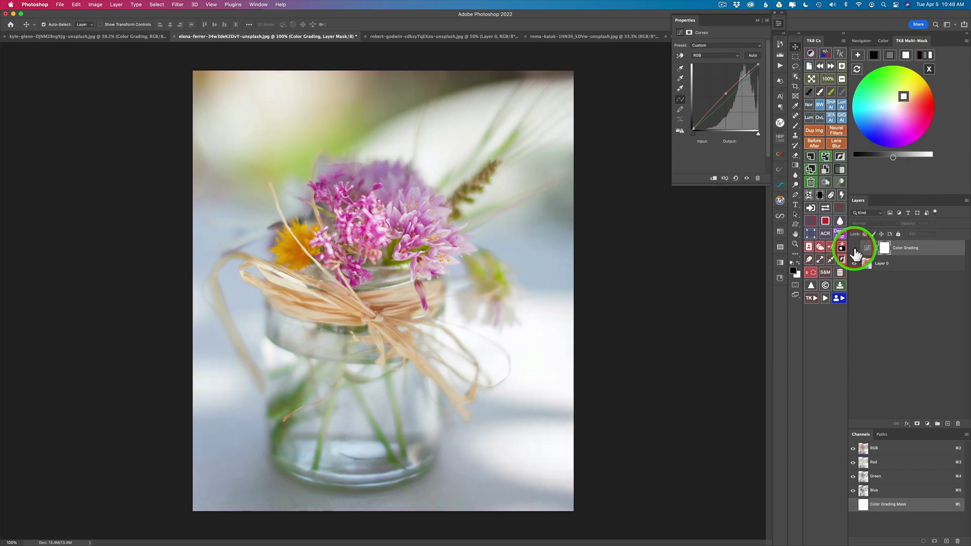
left_click(854, 248)
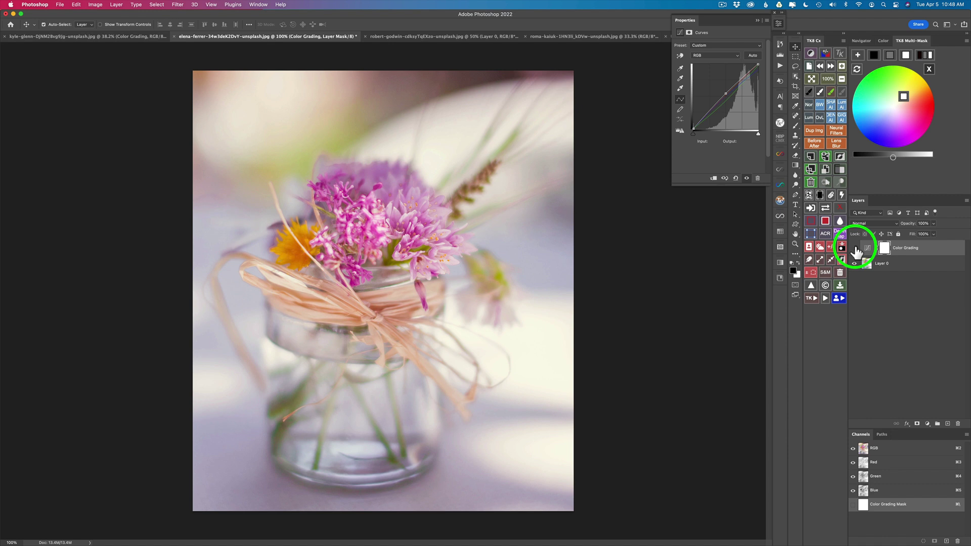
left_click(854, 249)
left_click(854, 249)
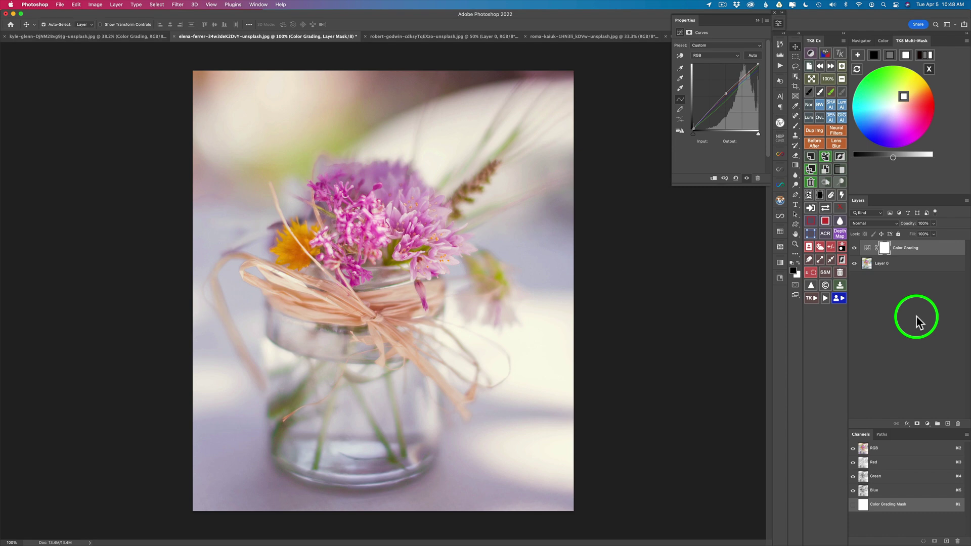
Switch to the black-and-white portrait of the man in glasses and add a Color Grading layer above Layer 0
left_click(457, 36)
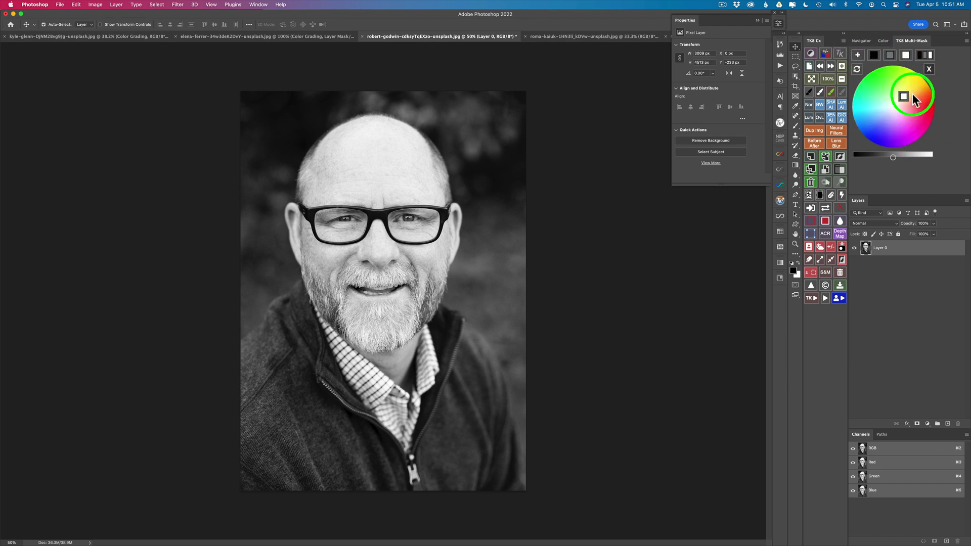
left_click(857, 54)
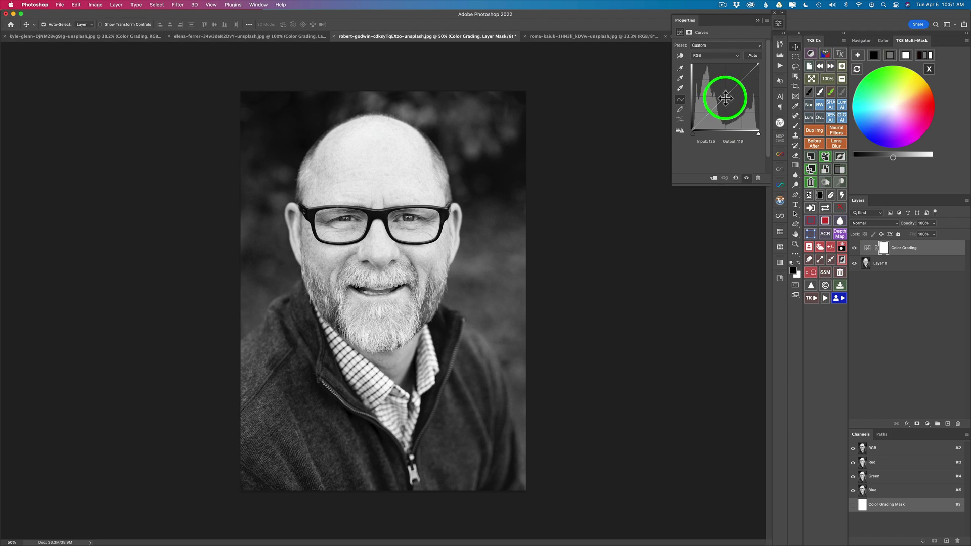
left_click(726, 97)
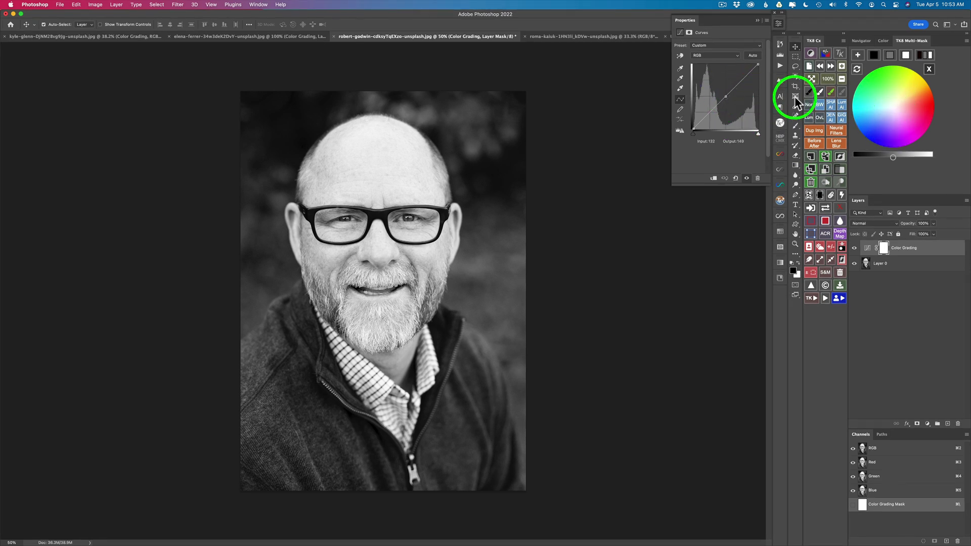
left_click_drag(884, 116, 904, 95)
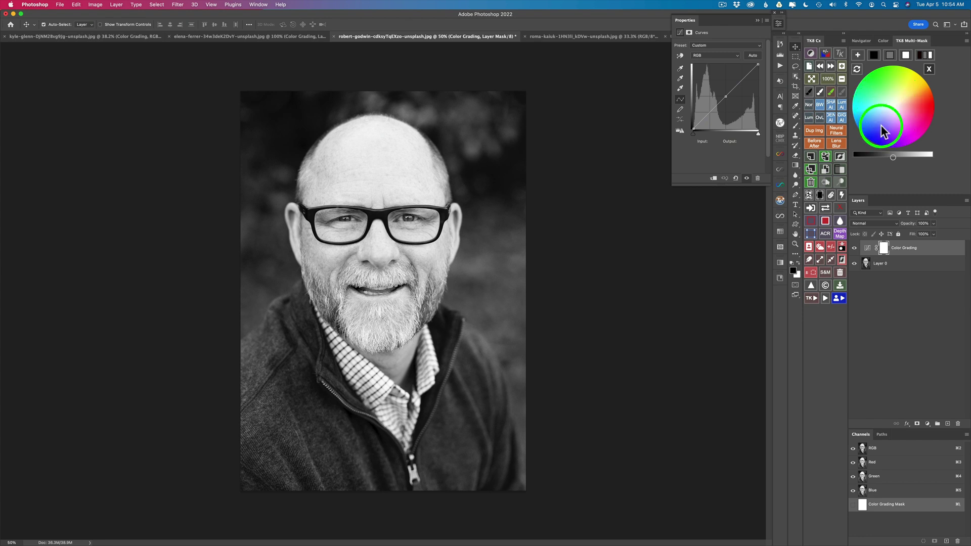
mouse_move(881, 126)
left_mouse_down()
mouse_move(893, 108)
mouse_move(895, 119)
left_mouse_up()
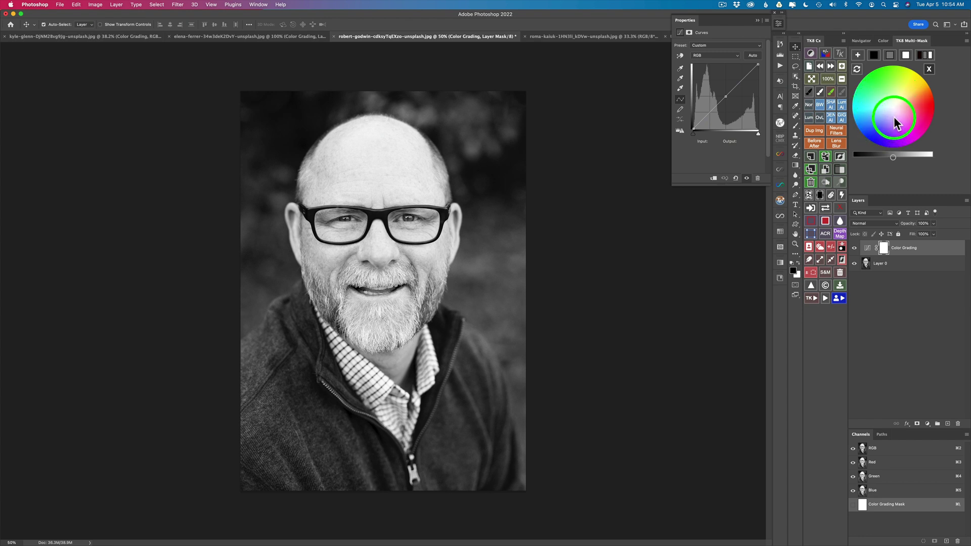
left_click(726, 97)
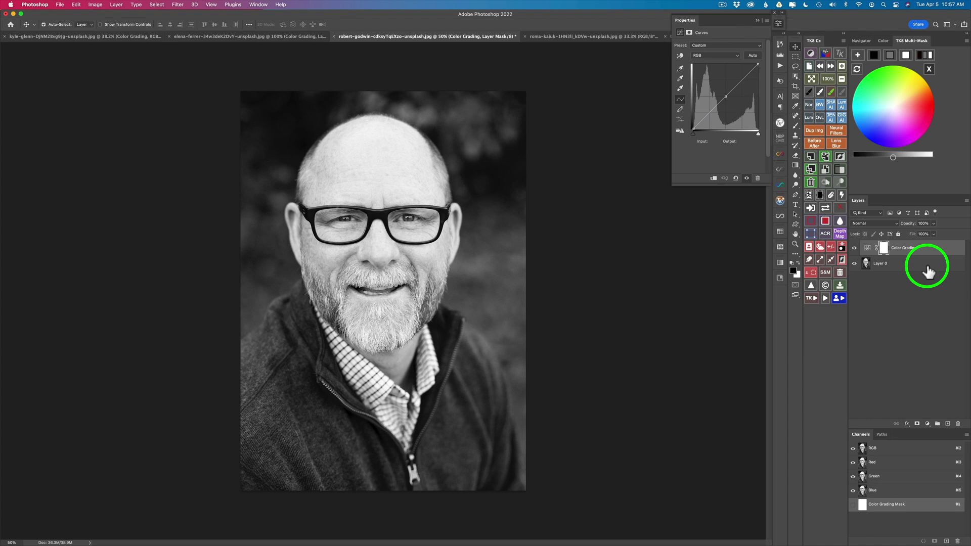
Try faint blue tints on the portrait's shadows, highlights and midtones and compare with the Color Grading layer hidden and shown
left_click(873, 55)
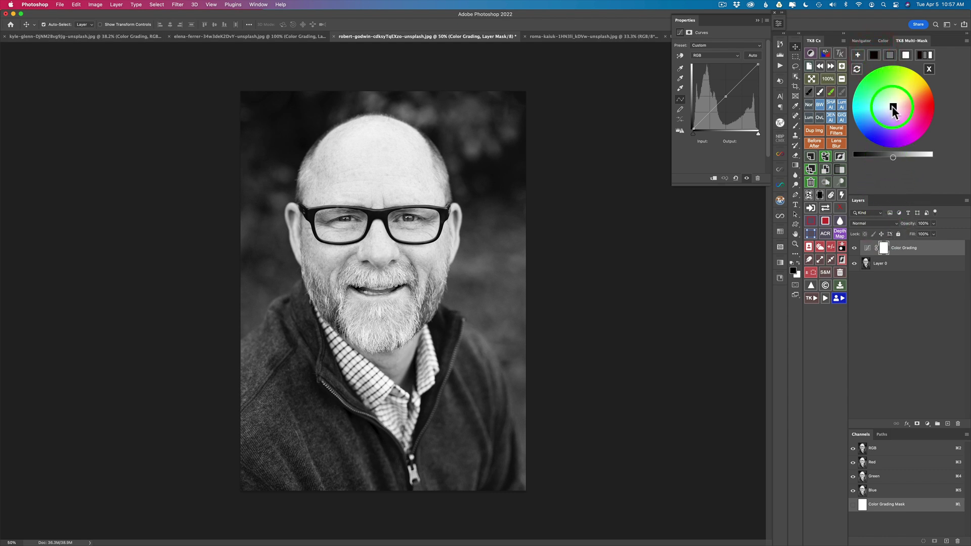
mouse_move(891, 107)
left_mouse_down()
mouse_move(881, 119)
mouse_move(889, 111)
left_mouse_up()
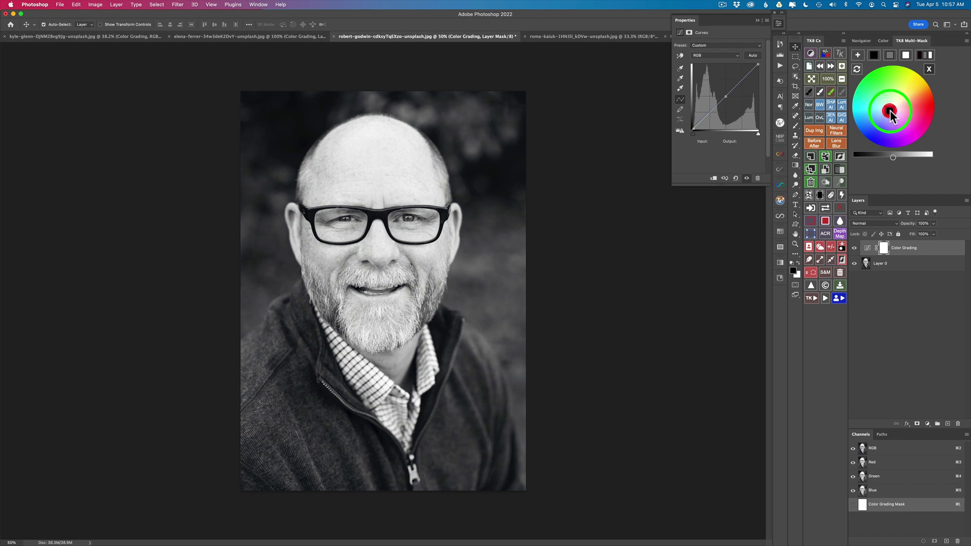
left_click(892, 53)
left_click(905, 55)
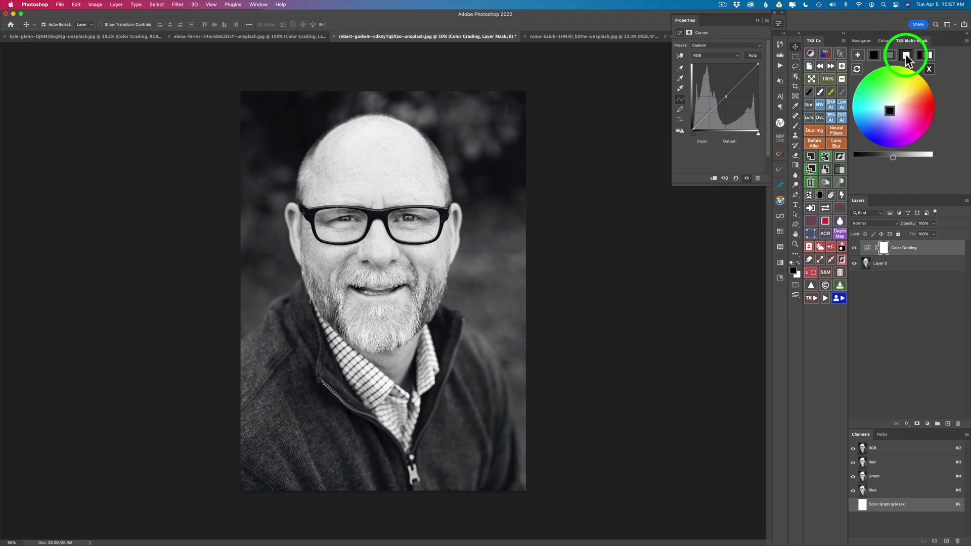
left_click(892, 108)
left_click(889, 111)
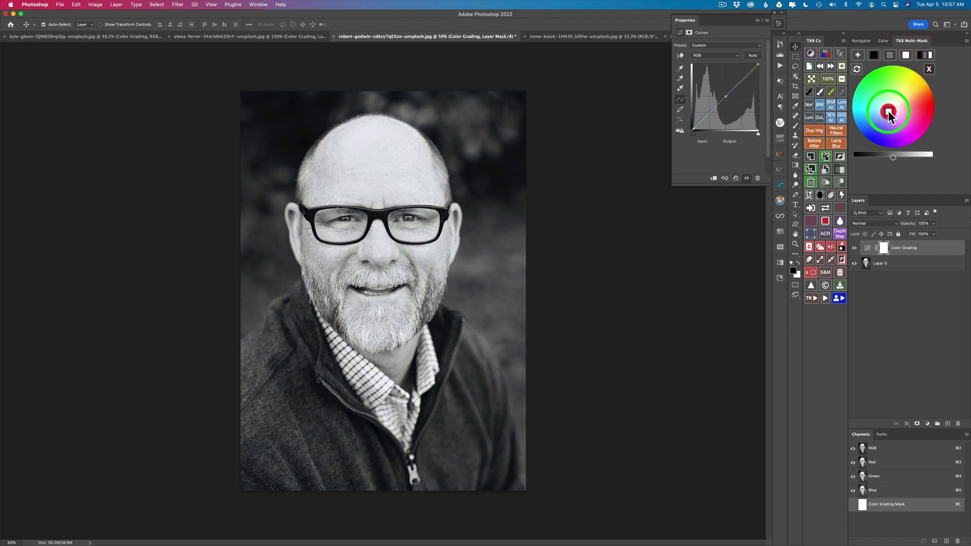
left_click(891, 55)
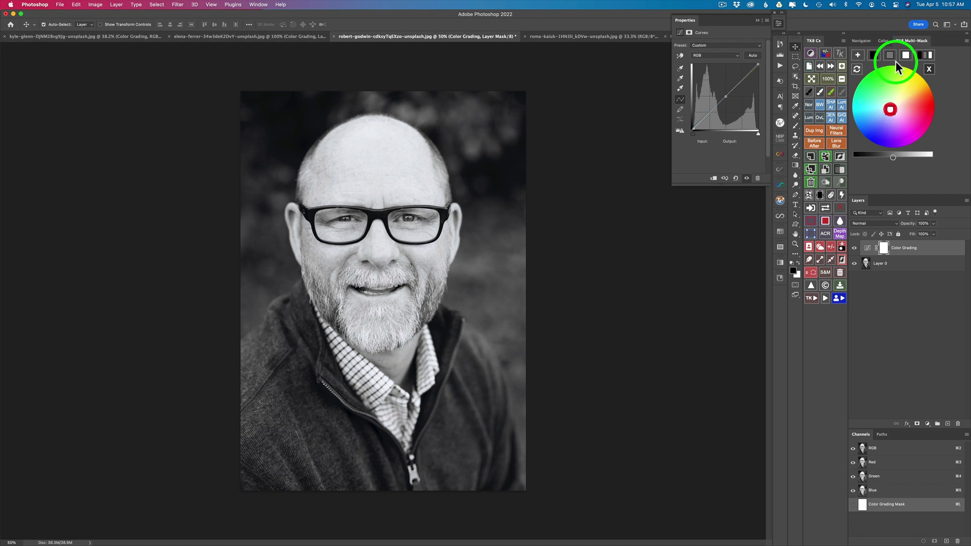
left_click(887, 111)
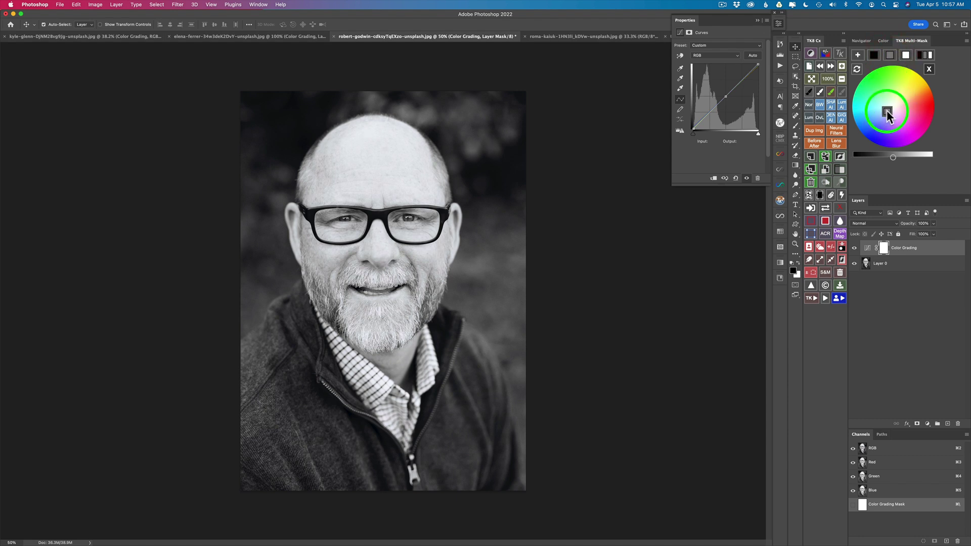
left_click_drag(889, 107, 893, 107)
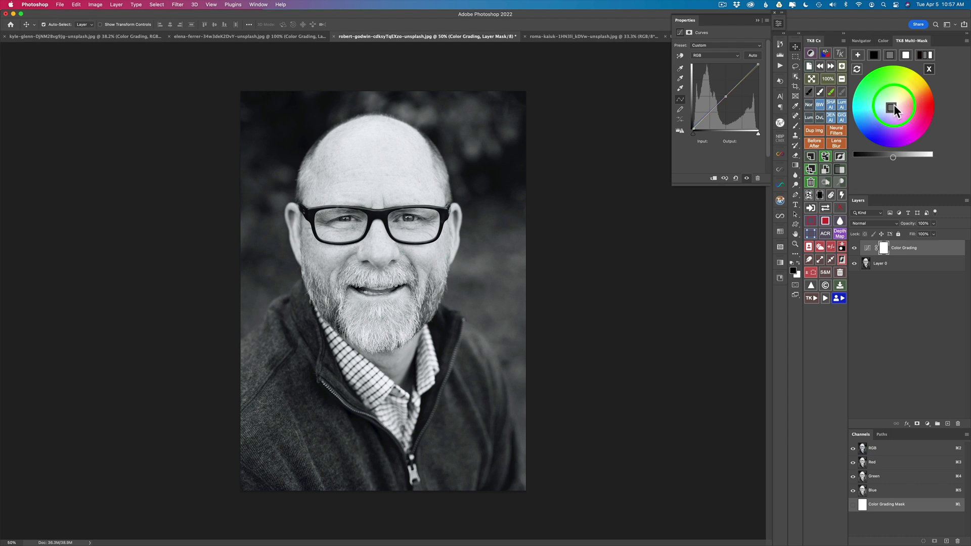
left_click_drag(885, 247, 856, 251)
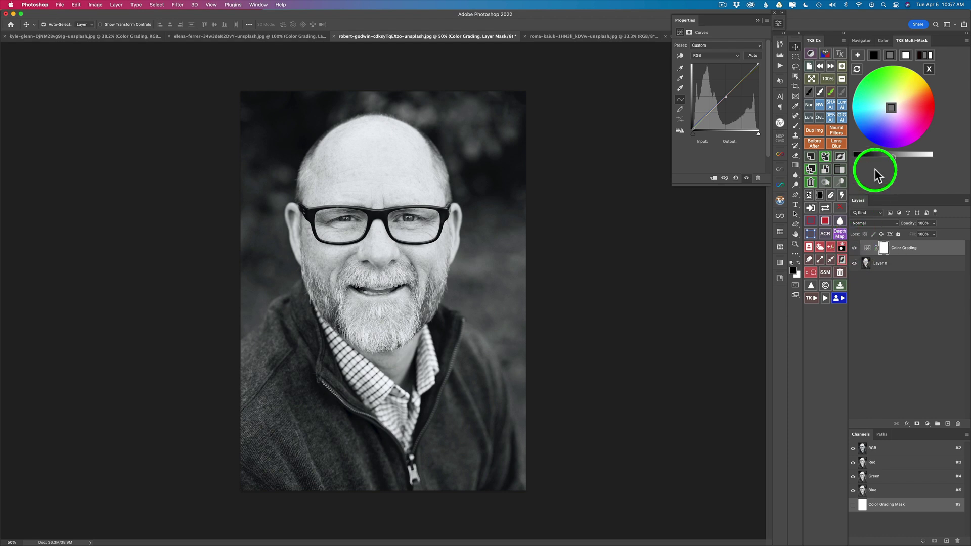
Reset the portrait's color grading to neutral and check the shadows, midtones and highlights settings
left_click(927, 55)
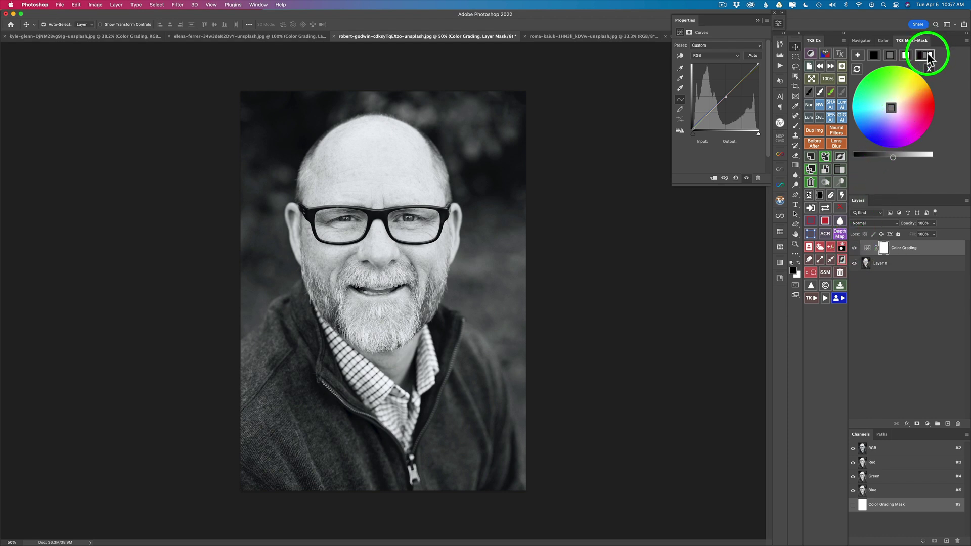
left_click(885, 57)
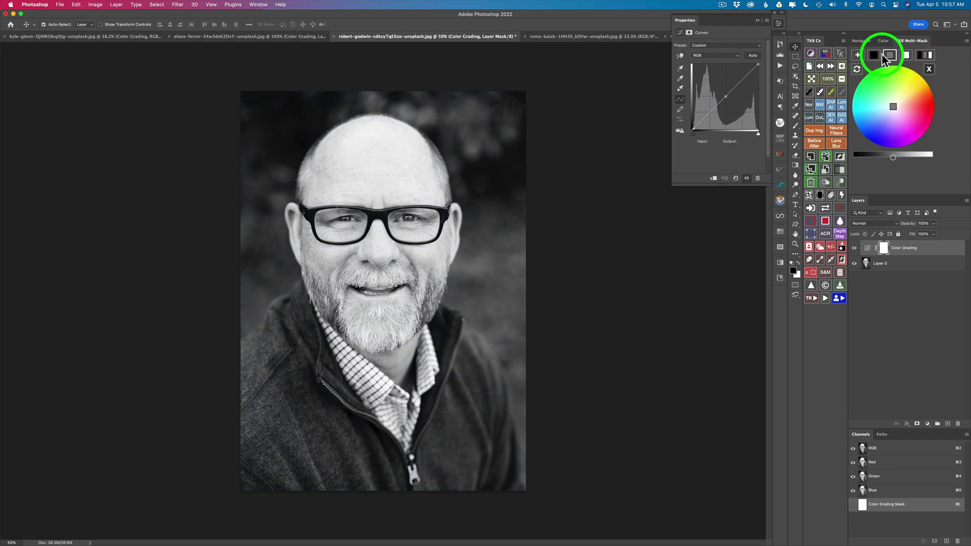
left_click(874, 56)
left_click(888, 56)
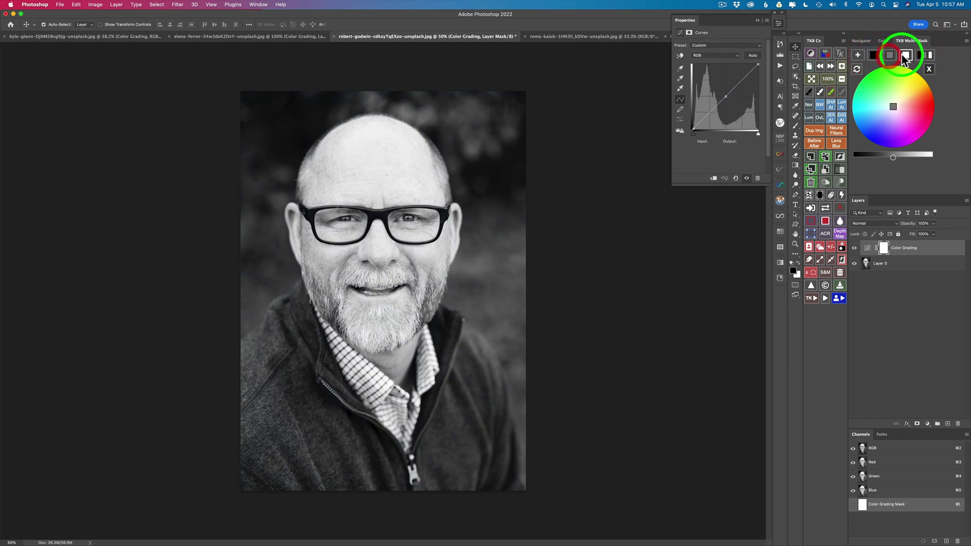
left_click(905, 56)
left_click(933, 56)
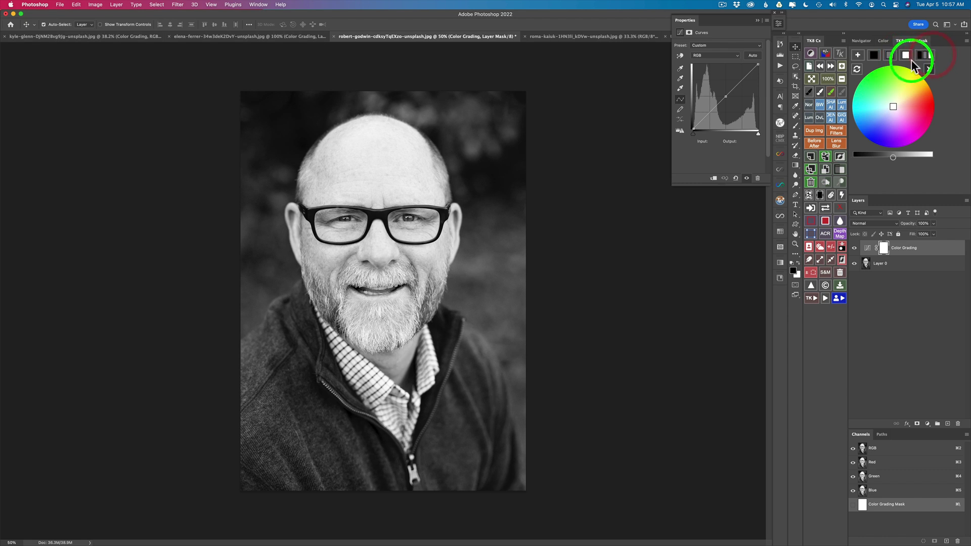
Tint the portrait's shadows soft blue and its midtones soft warm orange
left_click(874, 54)
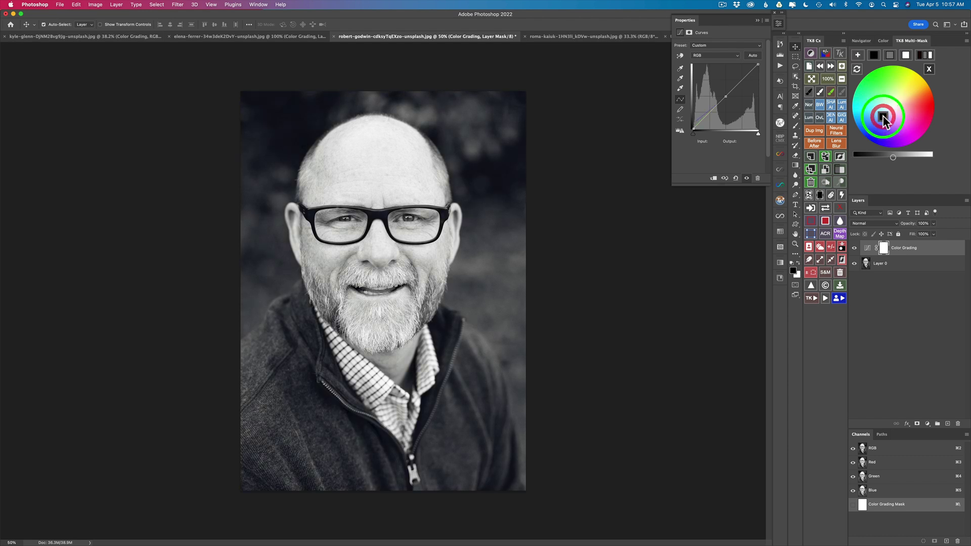
left_click(886, 115)
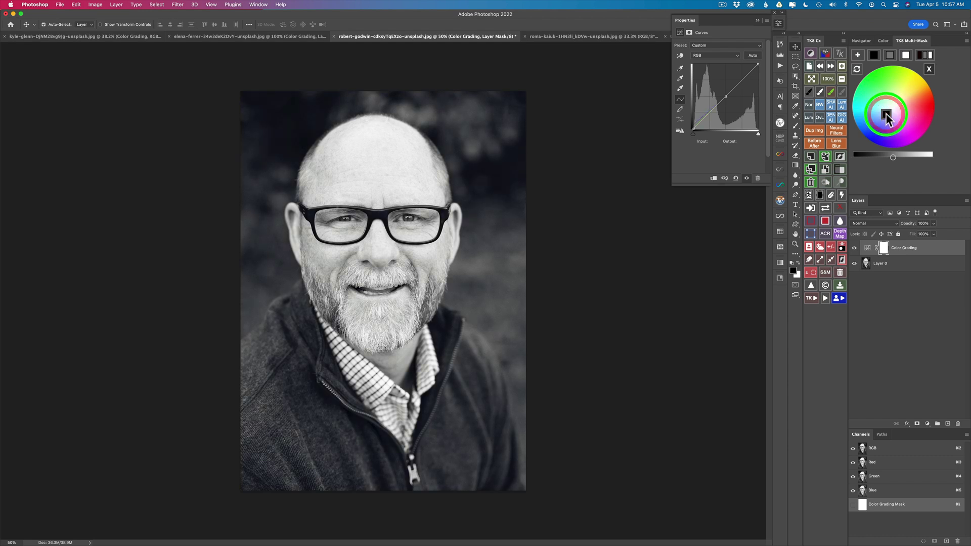
left_click_drag(885, 114, 884, 87)
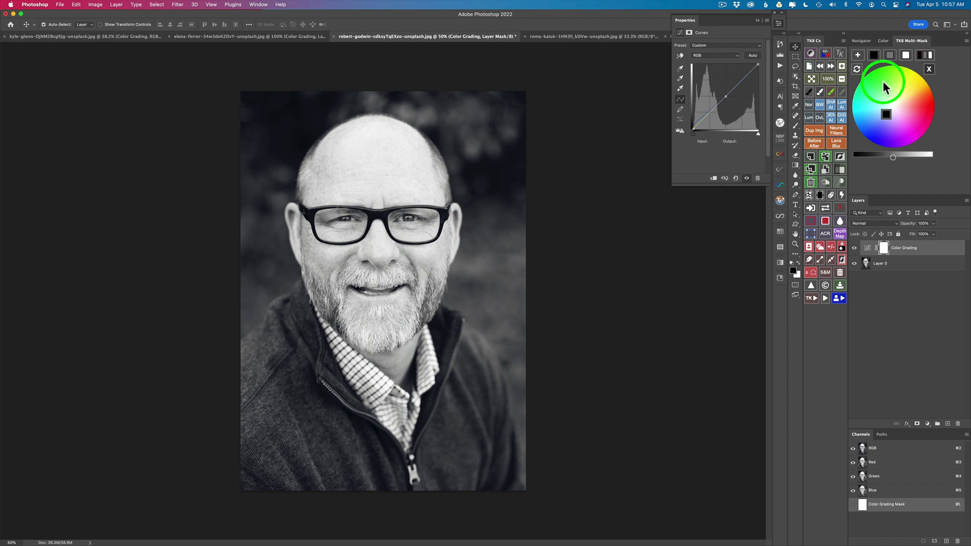
left_click(891, 56)
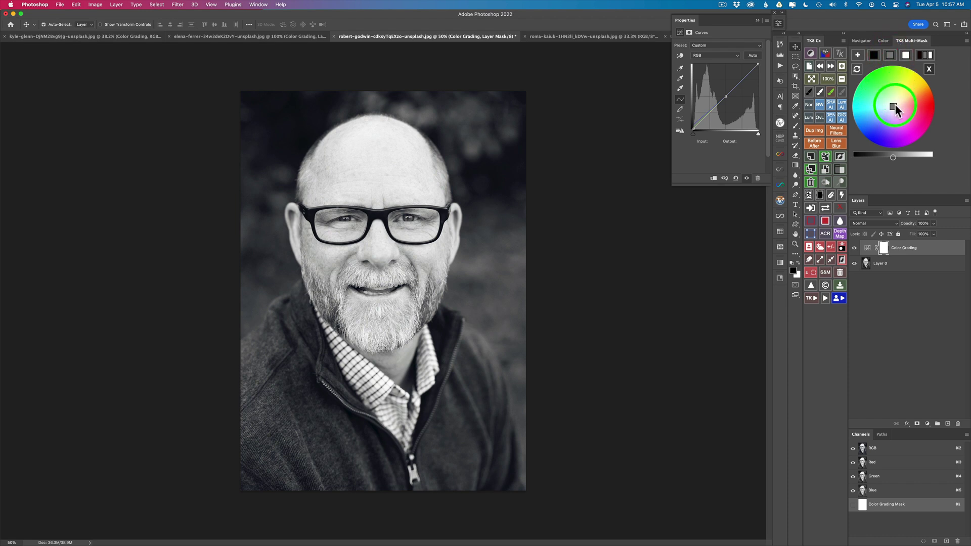
left_click_drag(897, 103, 900, 105)
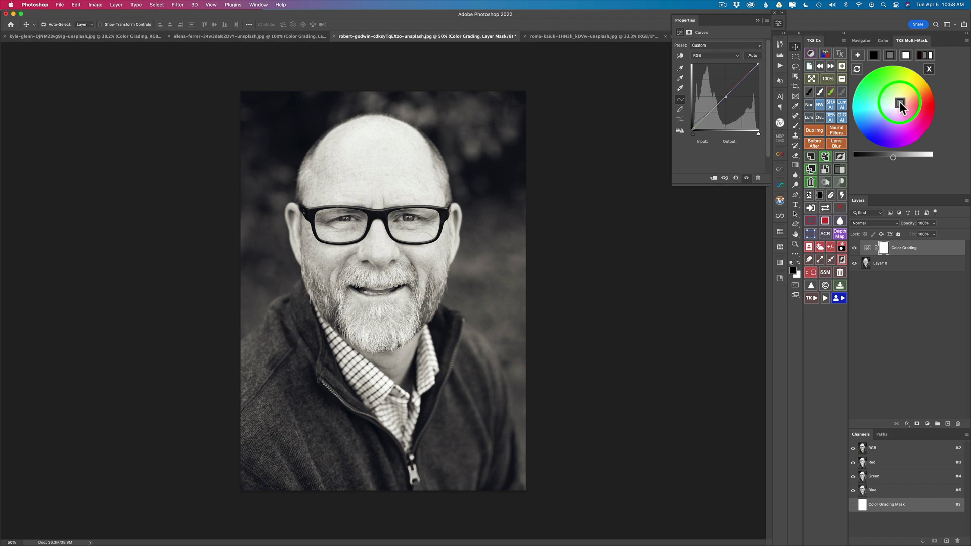
Tint the portrait's highlights soft warm orange and compare the photo with the Color Grading layer hidden and shown
left_click(906, 55)
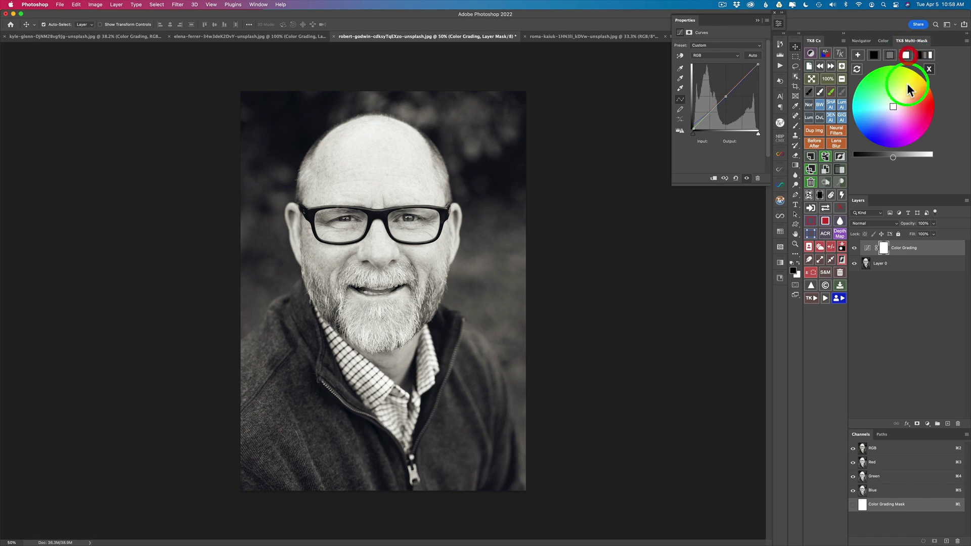
left_click_drag(895, 108, 899, 103)
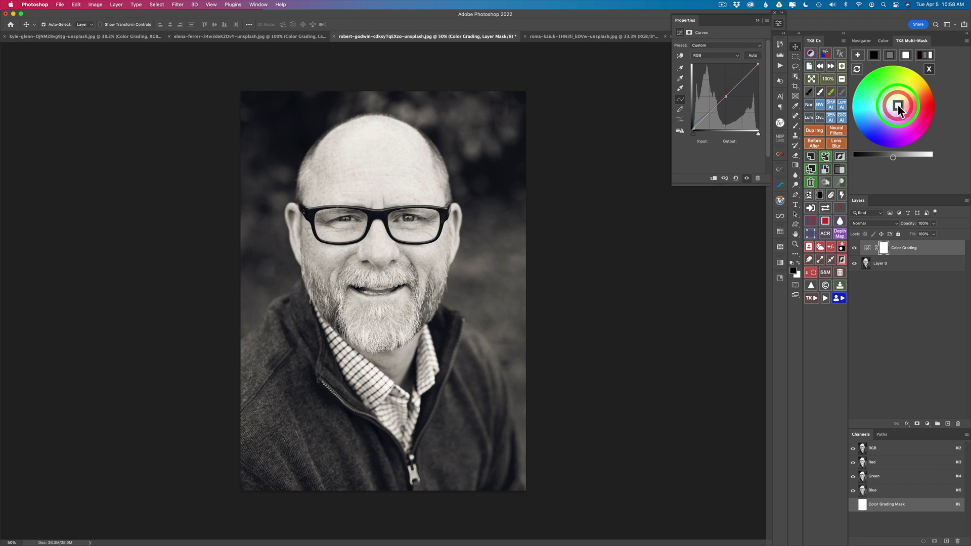
left_click(854, 247)
left_click(854, 248)
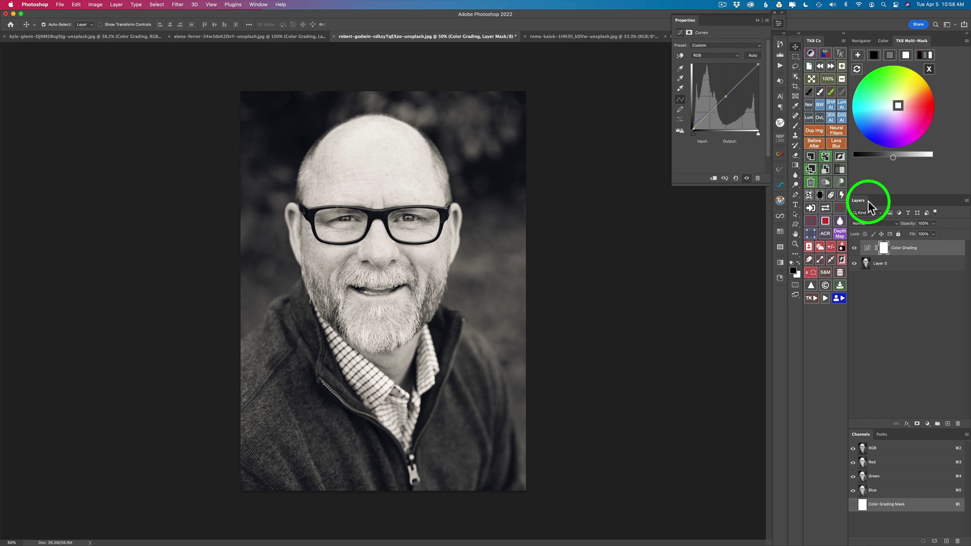
Shift the portrait's shadows slightly further toward blue, fine-tune their brightness, and inspect the color channel curves
left_click(875, 60)
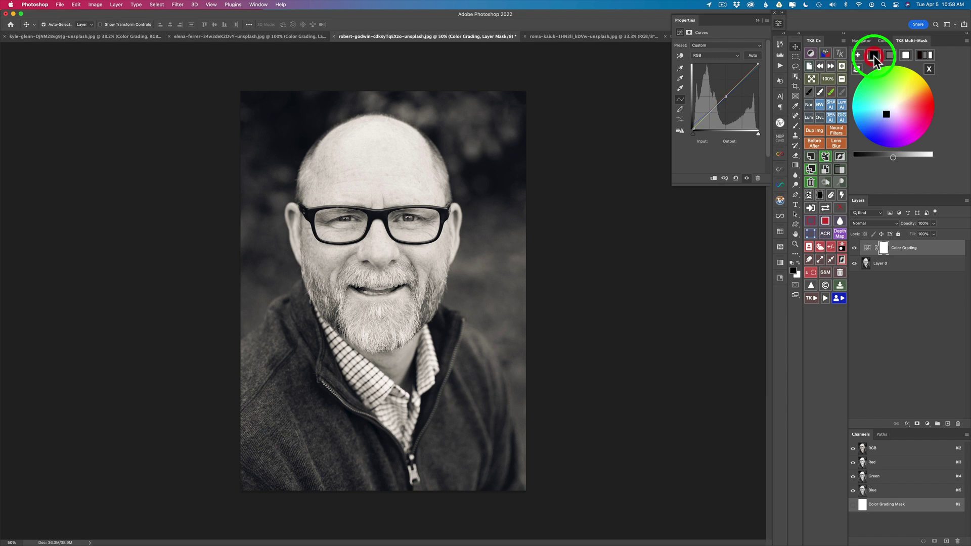
left_click(886, 115)
mouse_move(886, 115)
left_mouse_down()
mouse_move(879, 127)
mouse_move(886, 115)
left_mouse_up()
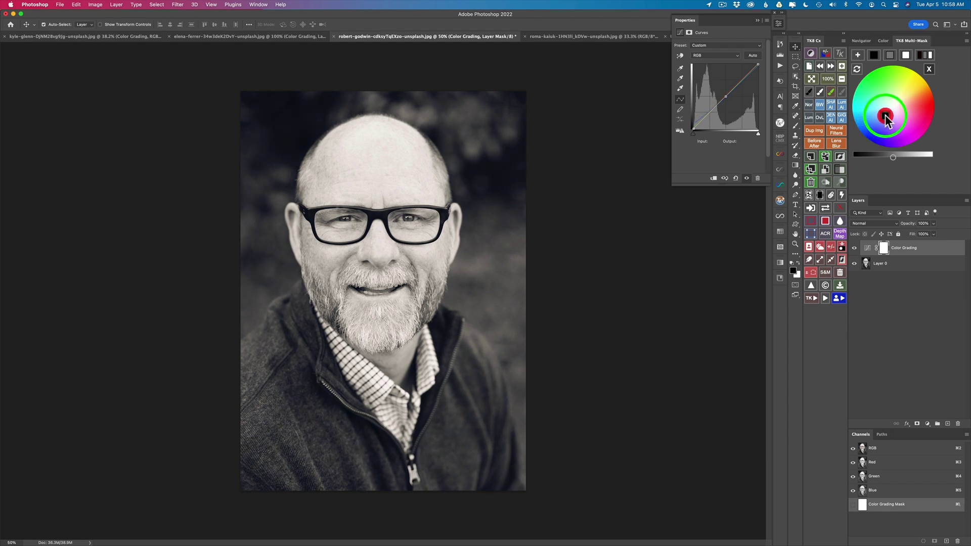
left_click(906, 161)
mouse_move(906, 160)
left_mouse_down()
mouse_move(889, 157)
mouse_move(913, 140)
mouse_move(894, 157)
left_mouse_up()
left_click(881, 75)
left_click(889, 57)
left_click(912, 59)
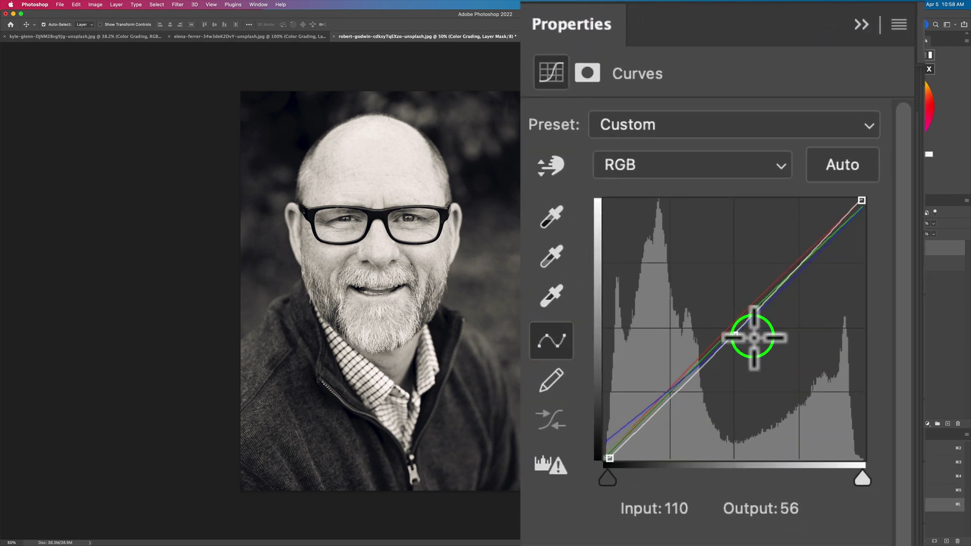
left_click(734, 336)
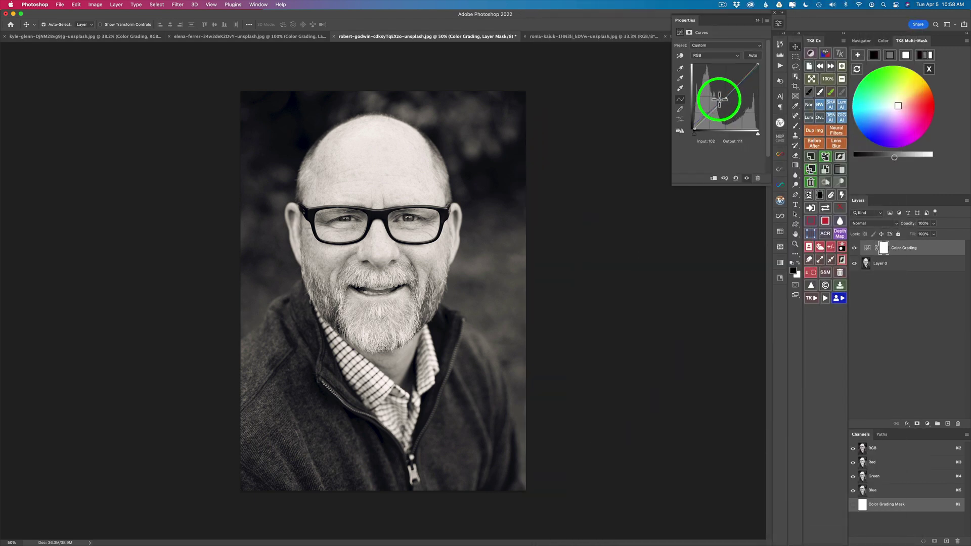
Switch to the black-and-white tulip photo and add a Color Grading layer above the Background
left_click(599, 36)
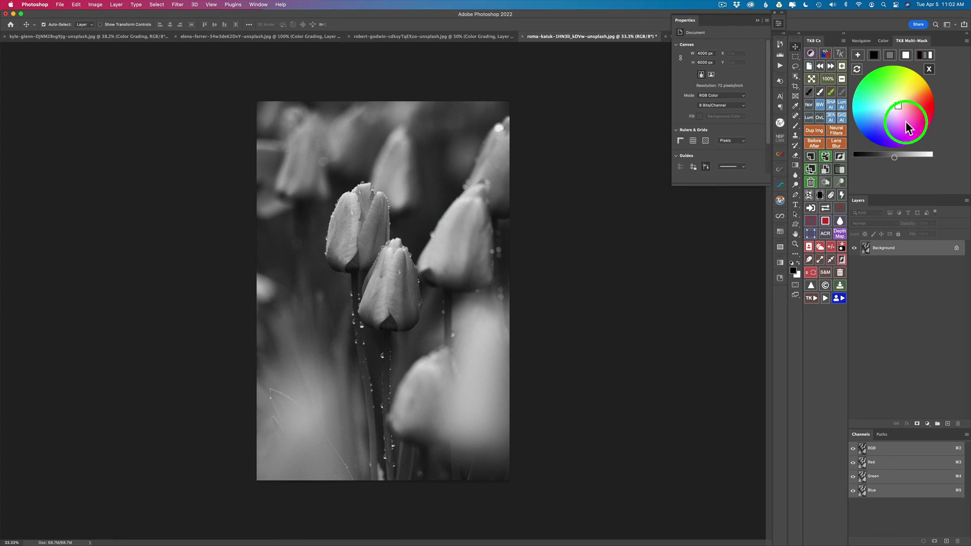
left_click(859, 54)
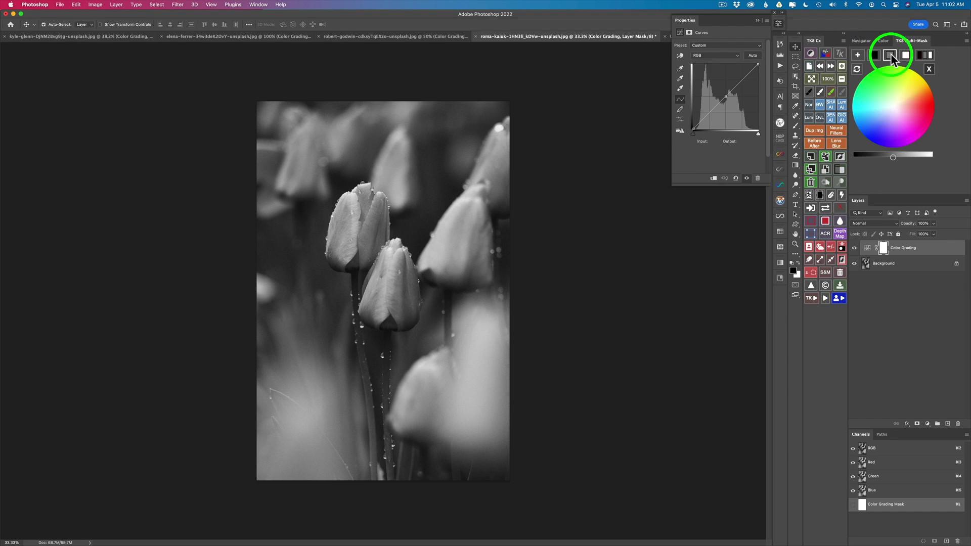
Tint the tulip photo's midtones pinkish magenta and raise their brightness moderately
left_click(890, 97)
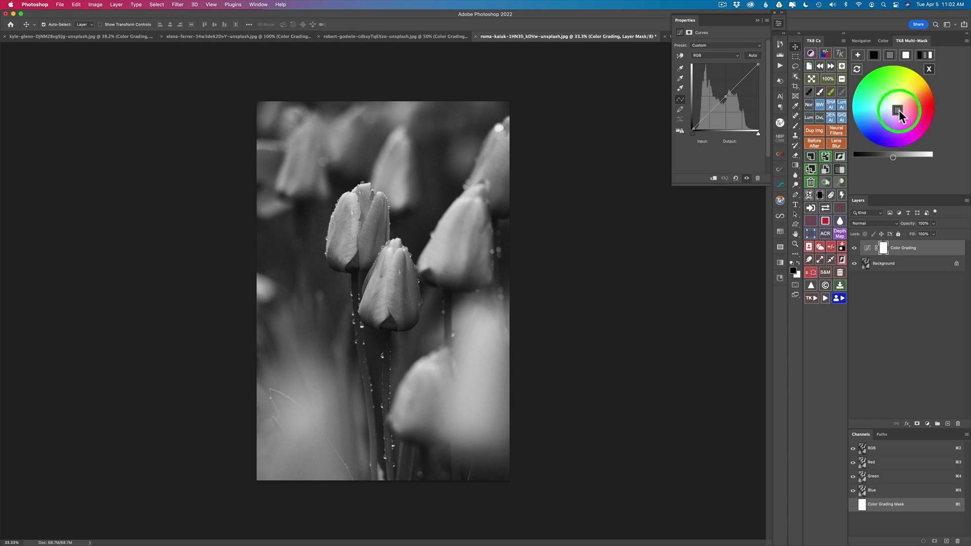
mouse_move(894, 106)
left_mouse_down()
mouse_move(905, 120)
mouse_move(904, 112)
left_mouse_up()
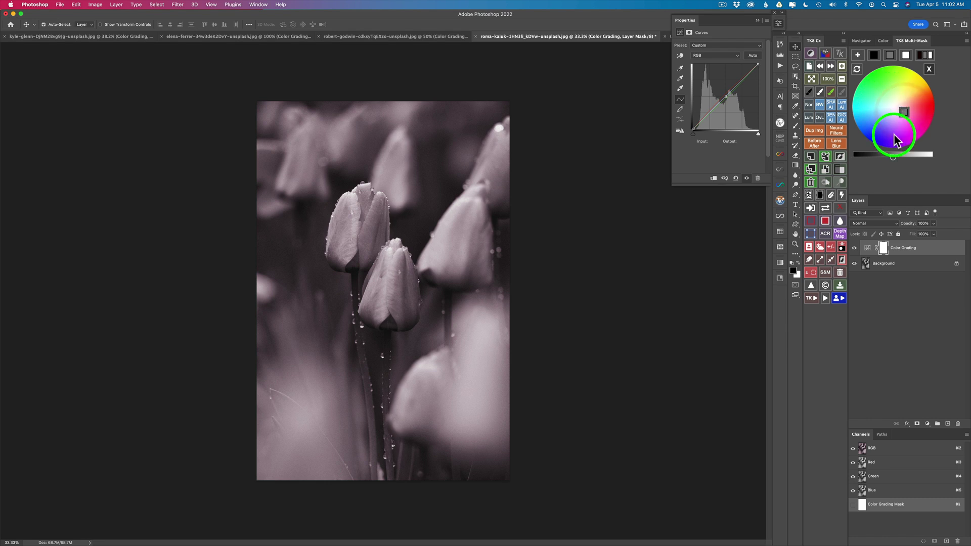
left_click_drag(893, 157, 908, 158)
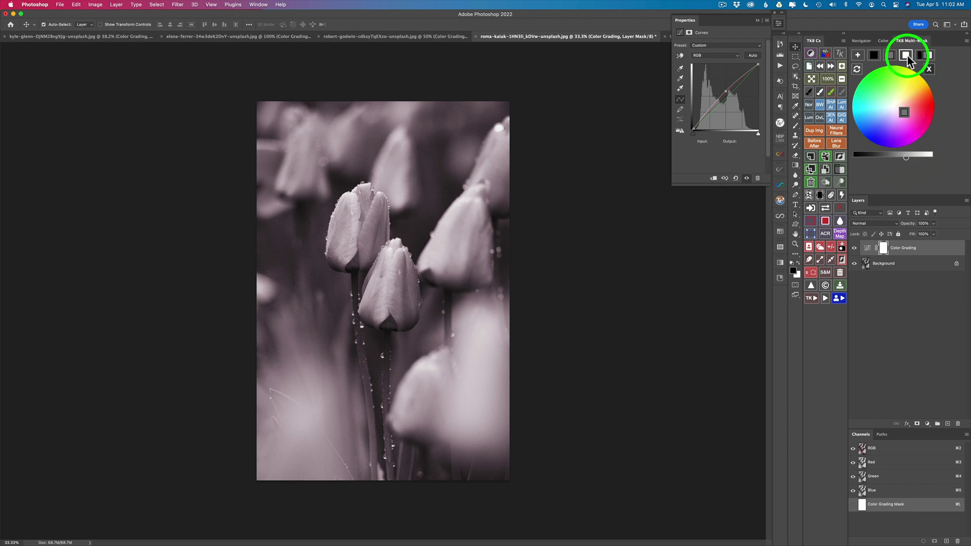
Try a blue tint on the tulip photo's highlights, and settle on a soft pinkish magenta
left_click(906, 56)
left_click(893, 107)
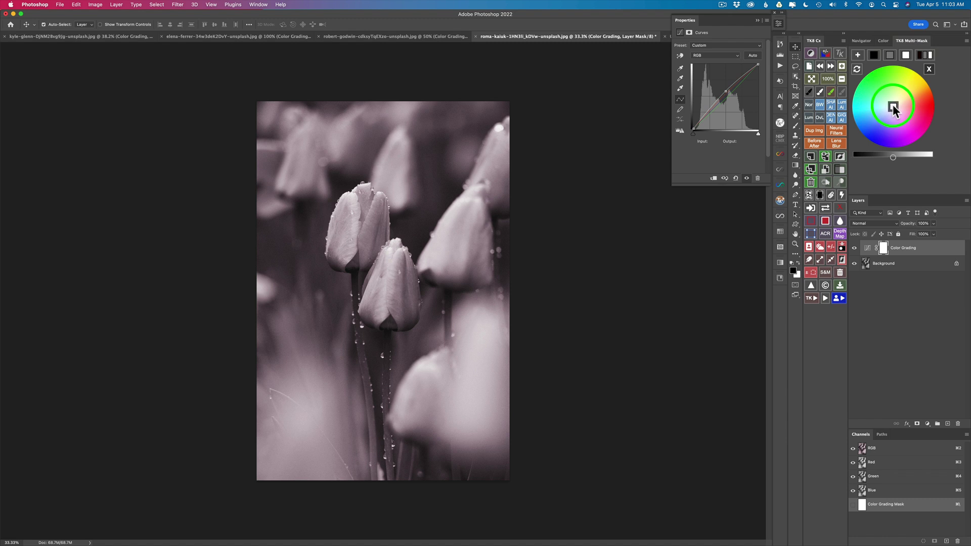
mouse_move(893, 107)
left_mouse_down()
mouse_move(919, 121)
mouse_move(881, 117)
left_mouse_up()
left_click_drag(874, 122, 911, 114)
Tint the tulip photo's shadows soft blue and compare the photo with the Color Grading layer hidden and shown
left_click(874, 55)
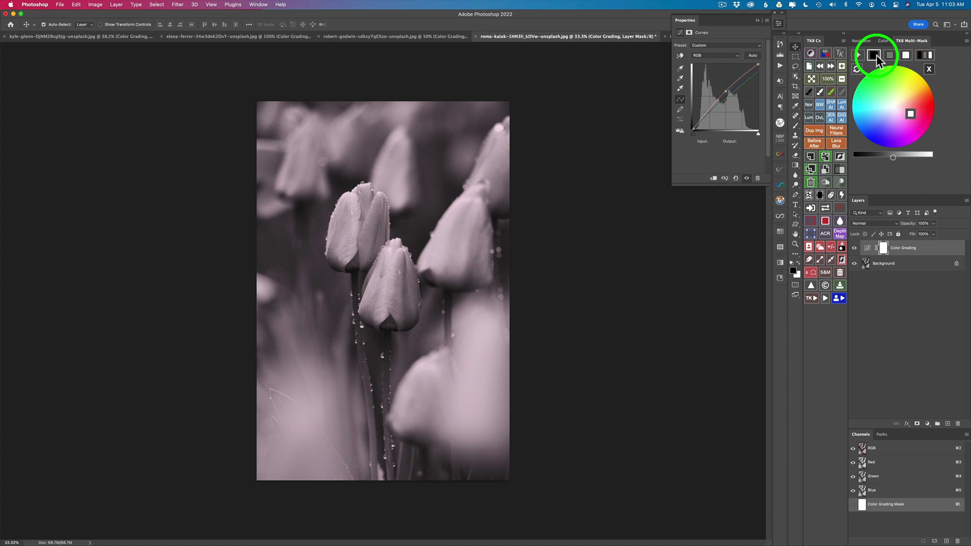
left_click(892, 108)
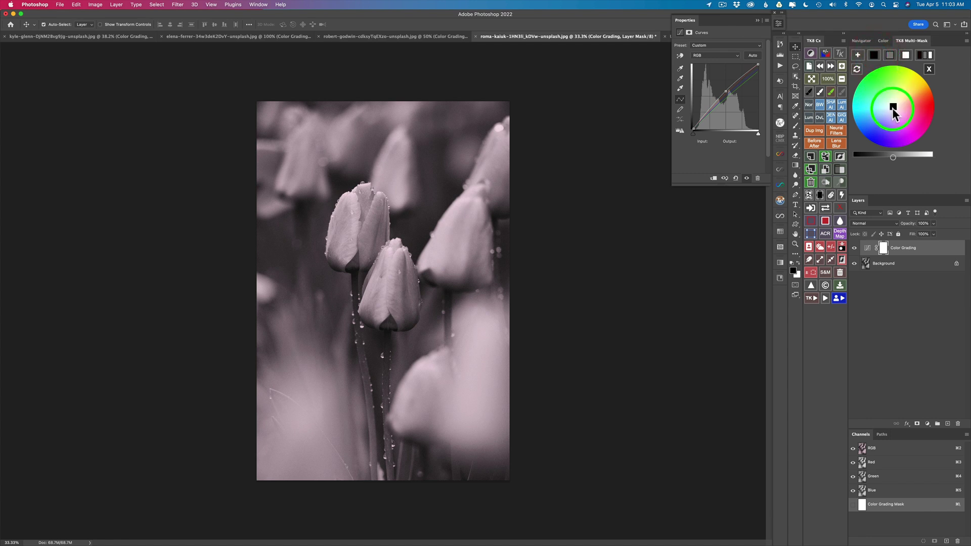
left_click_drag(892, 107, 887, 112)
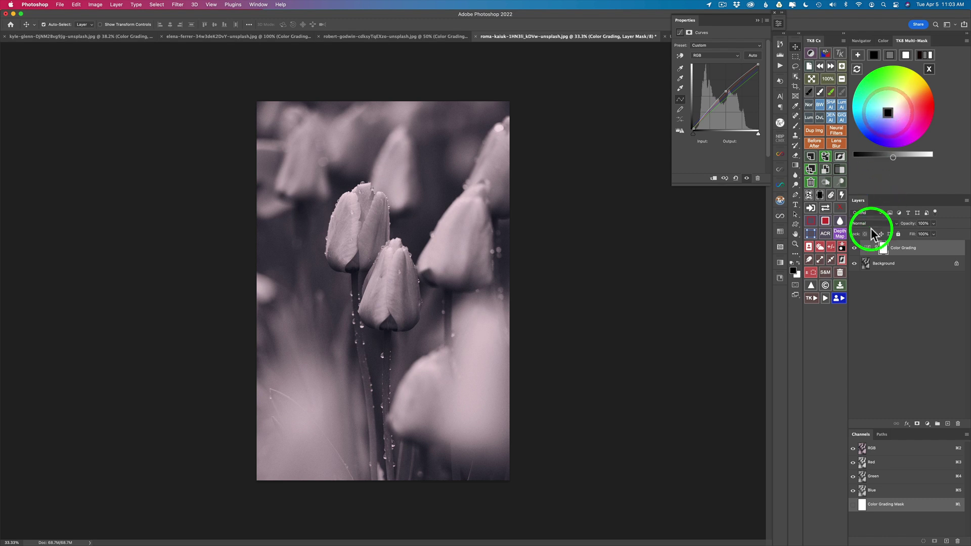
left_click(855, 249)
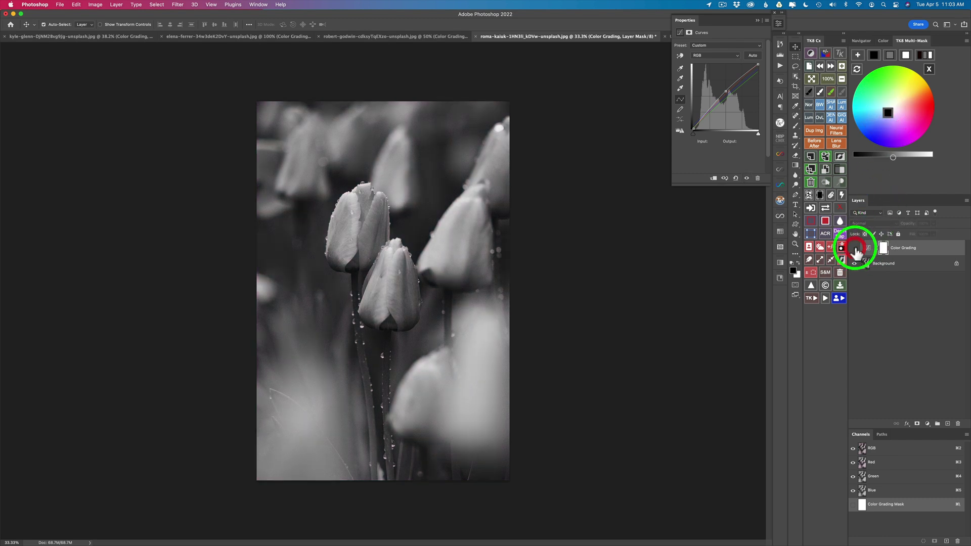
left_click(854, 249)
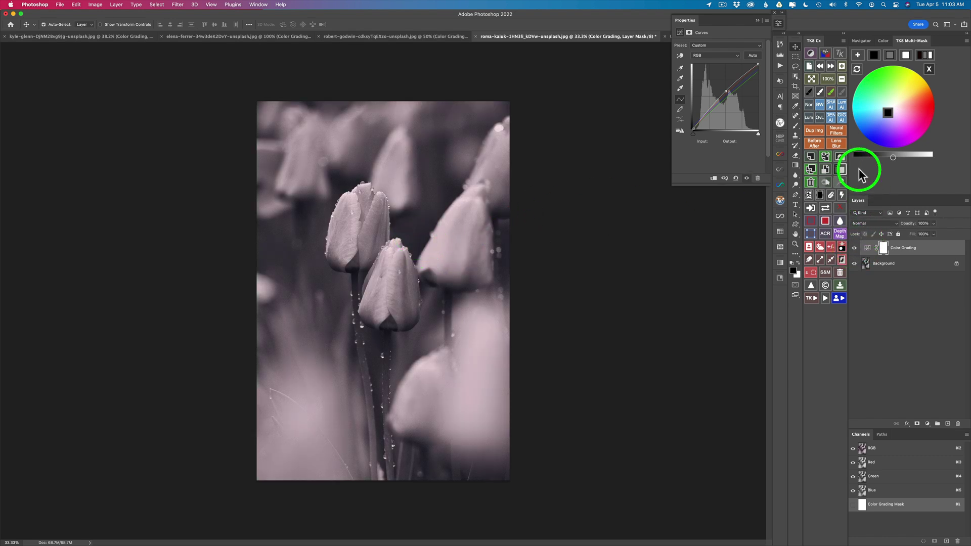
Raise the tulip photo's shadow brightness moderately for a faded look, checking it with the Color Grading layer hidden and shown
left_click(894, 156)
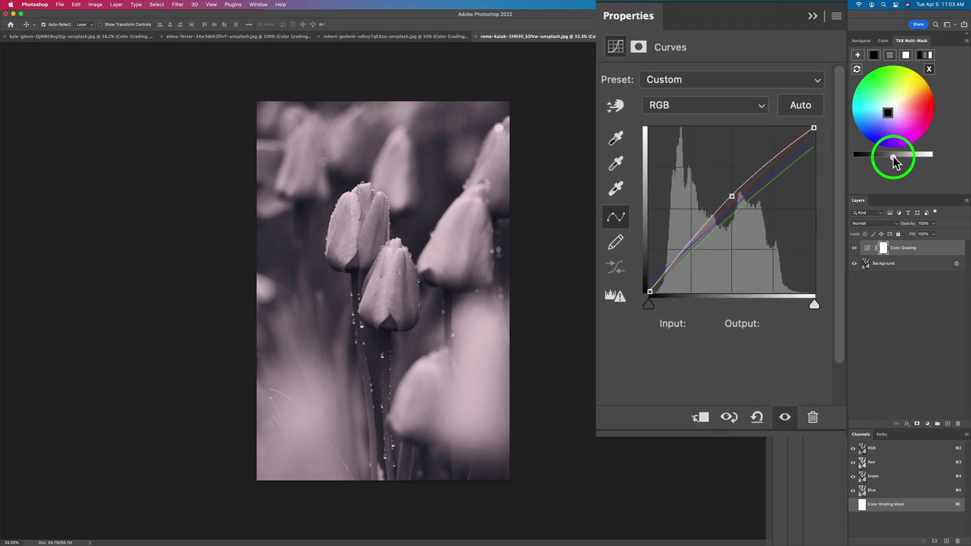
left_click_drag(892, 157, 891, 320)
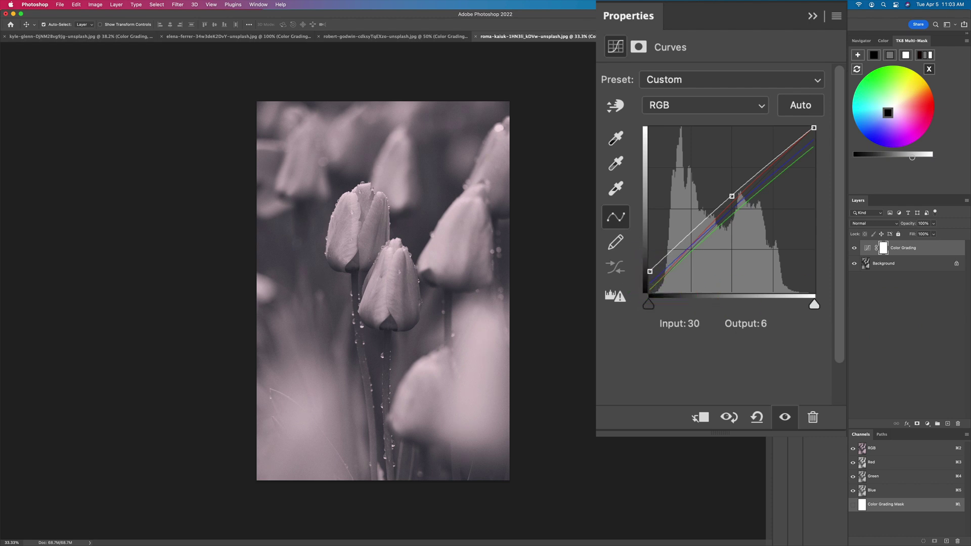
left_click_drag(912, 158, 907, 159)
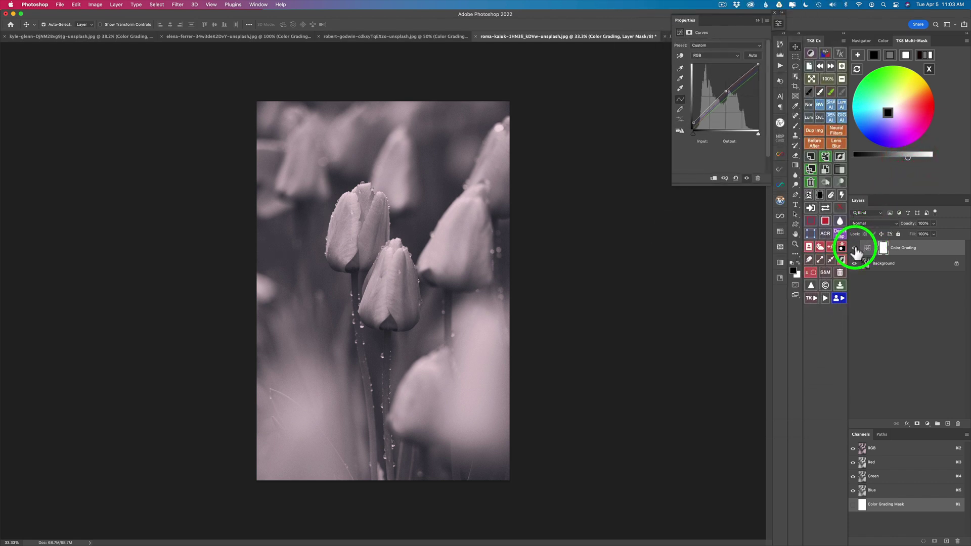
left_click(855, 249)
left_click(854, 248)
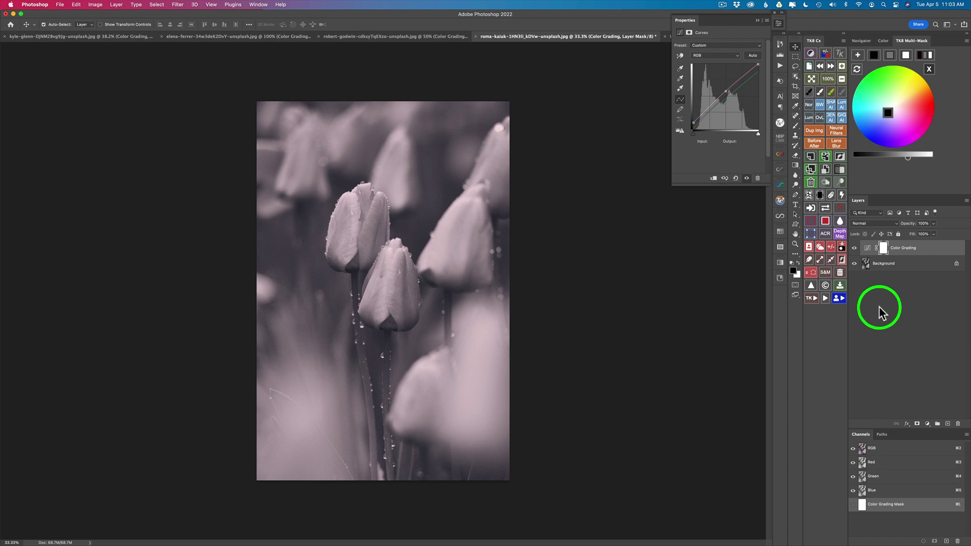
left_click_drag(908, 228, 953, 233)
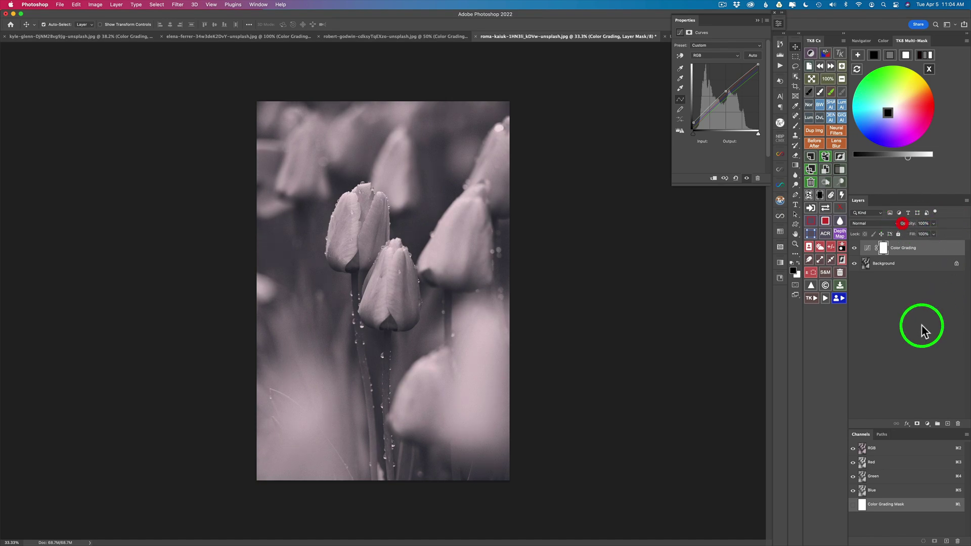